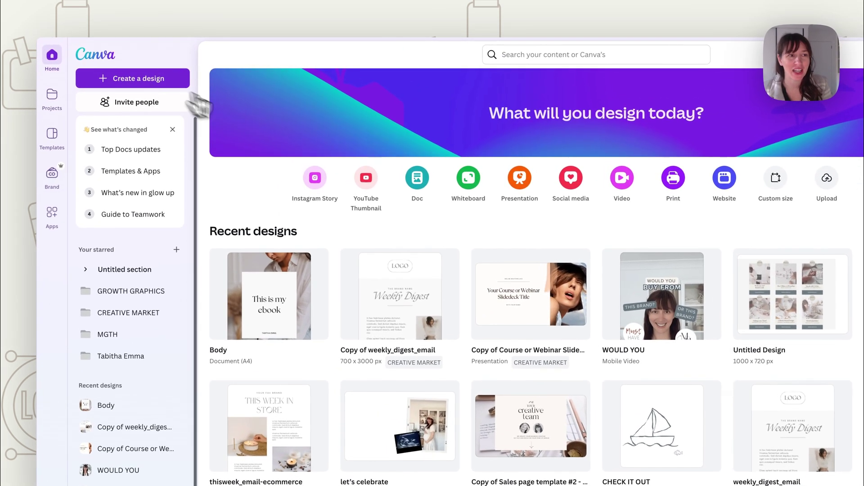
Step: Start a new design by searching the design sizes for 'A4' to get an A4 Portrait document
left_click(143, 78)
left_click(433, 108)
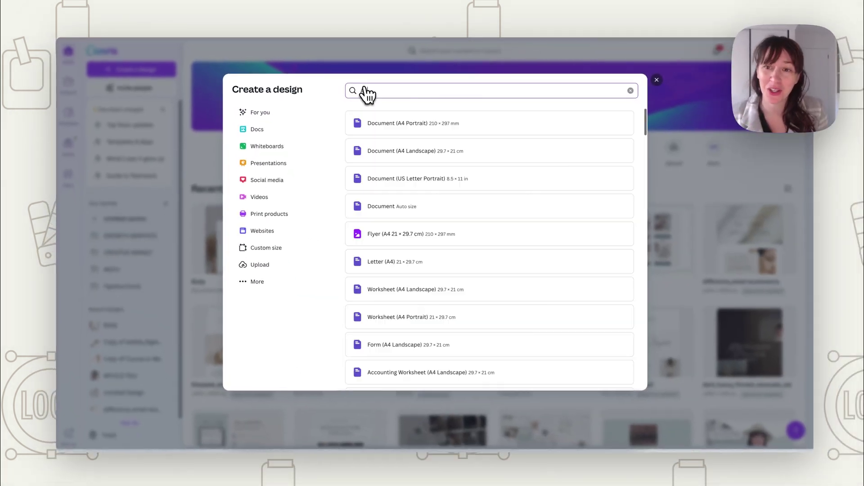
type("A4")
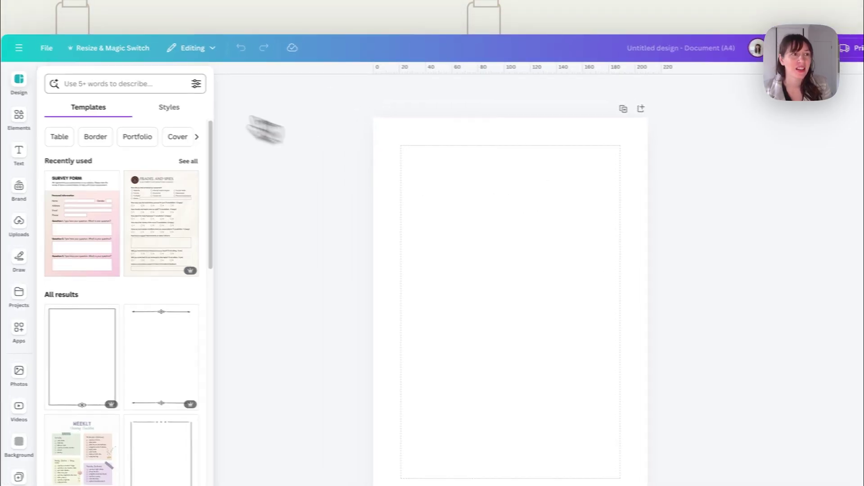
Step: Add custom column guides from File settings: 6 columns with a 3.5 mm gap
left_click(39, 47)
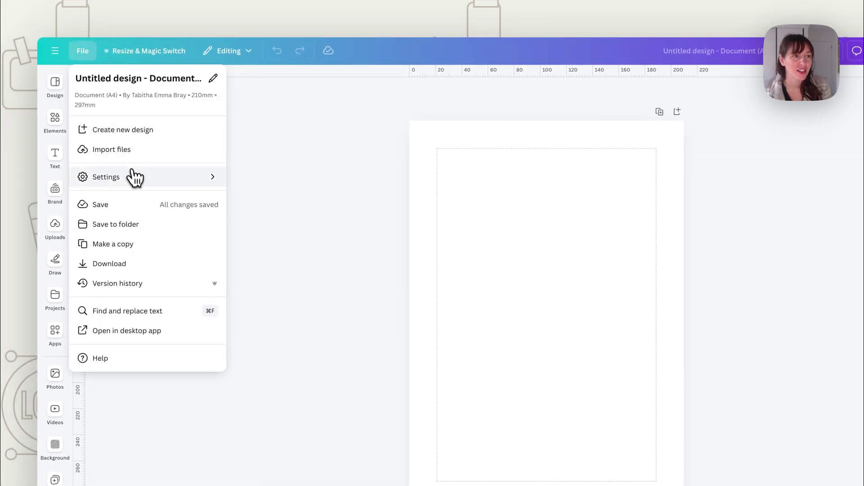
mouse_move(136, 178)
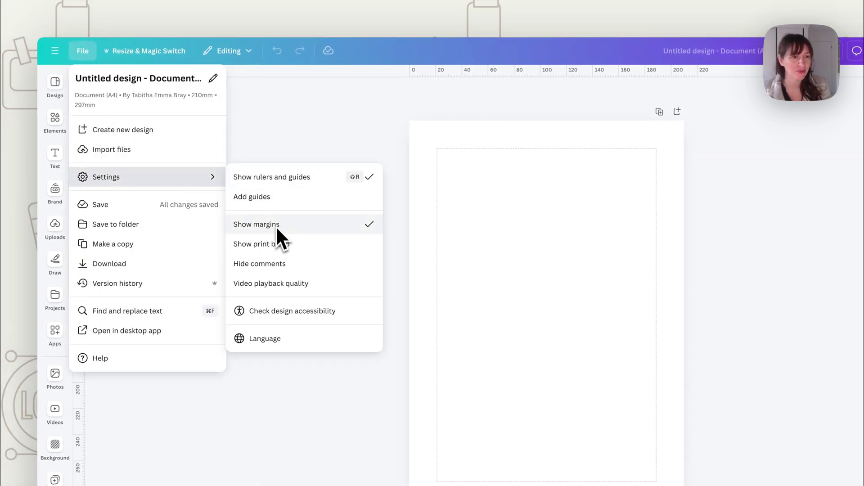
left_click(258, 197)
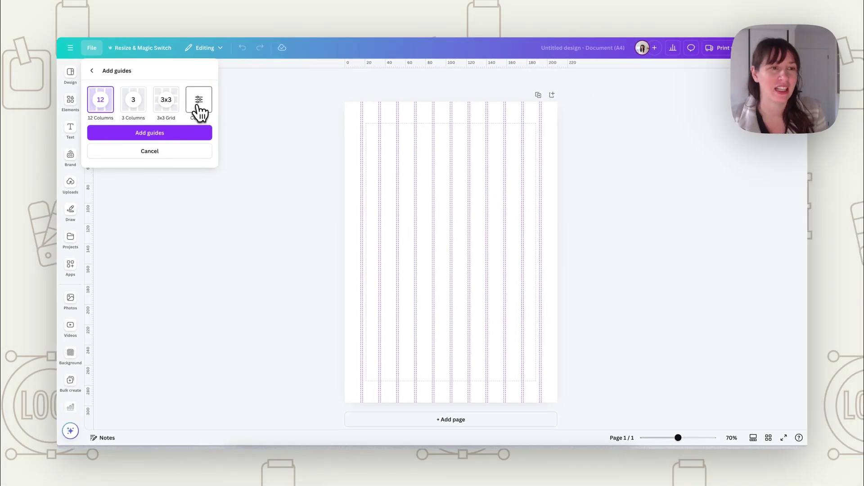
left_click(205, 106)
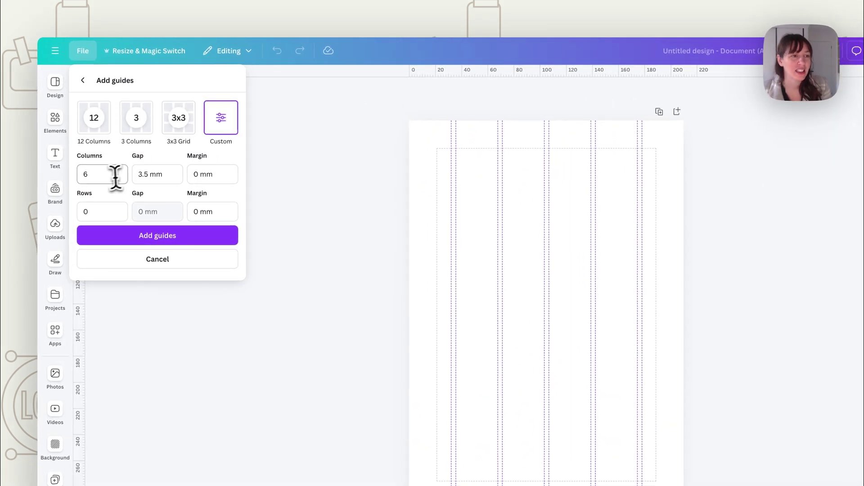
left_click(89, 143)
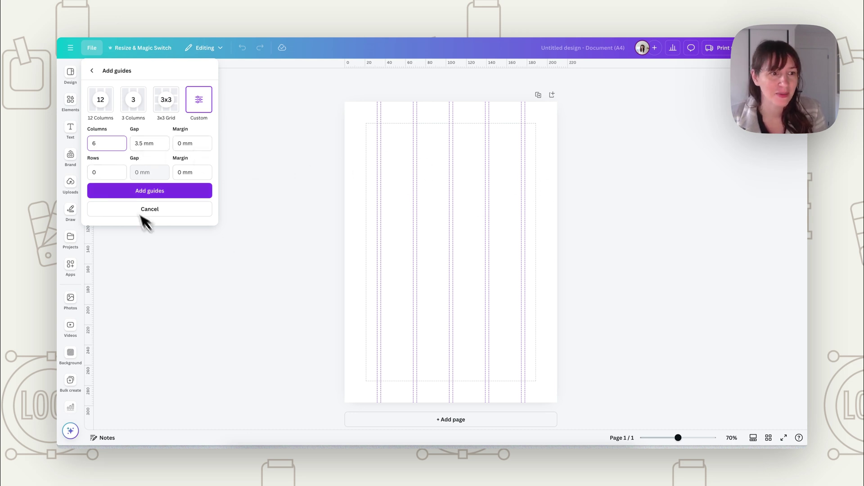
left_click(143, 194)
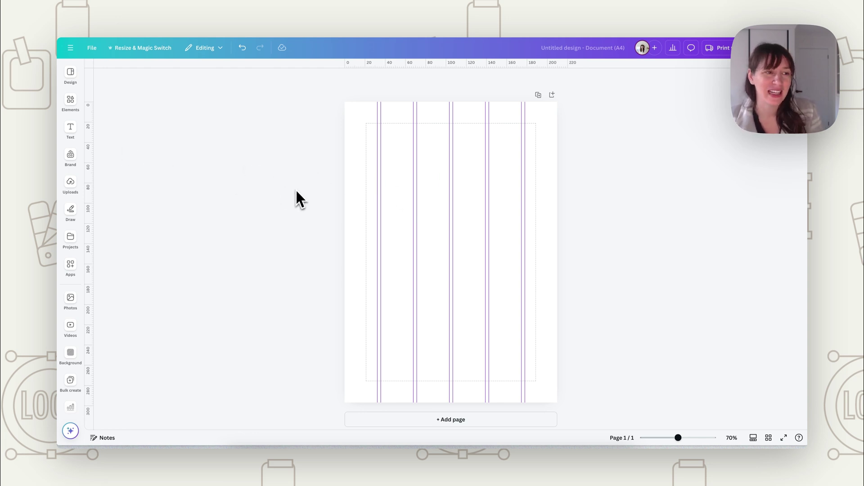
Step: Add the recently used laptop photo and stretch it to fill the whole page
left_click(70, 100)
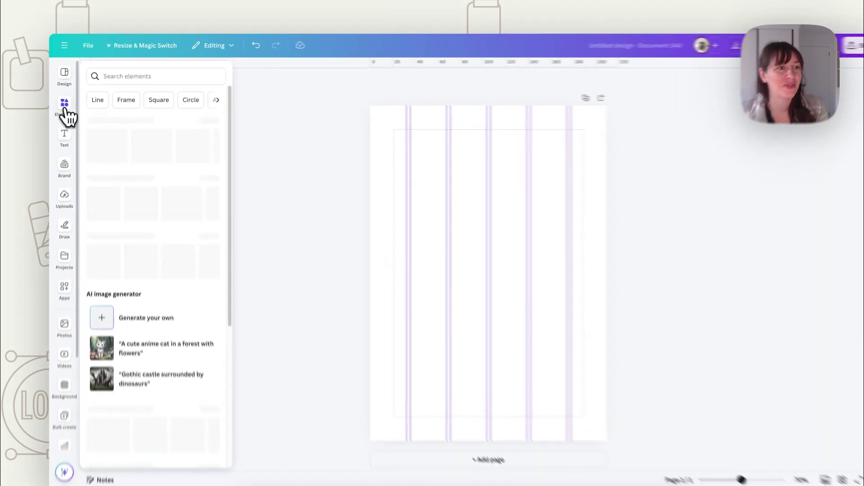
left_click(108, 158)
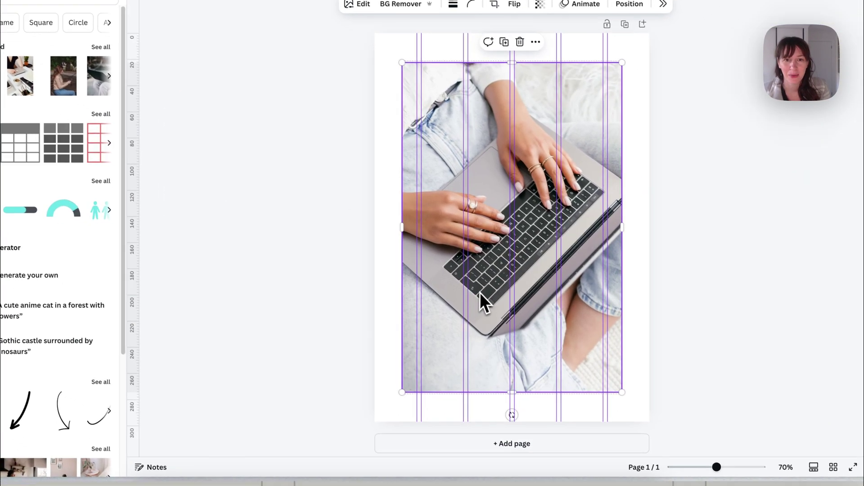
left_click_drag(514, 323, 484, 279)
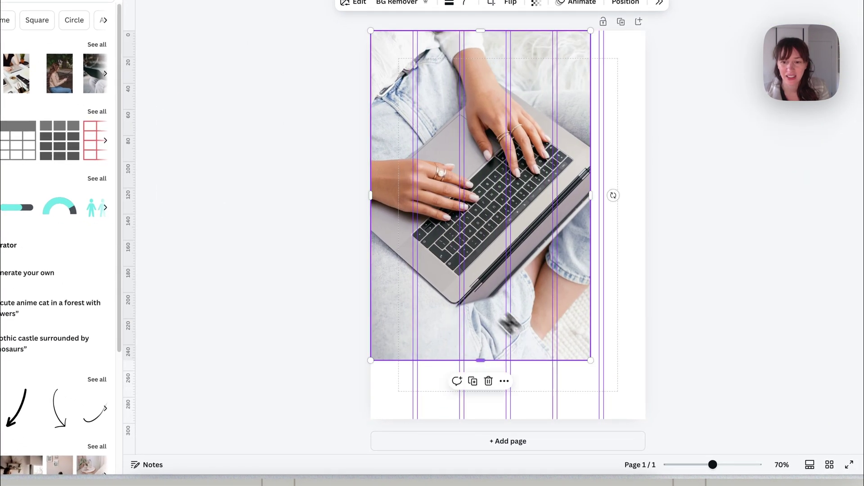
left_click_drag(589, 360, 647, 404)
left_click_drag(628, 225, 646, 227)
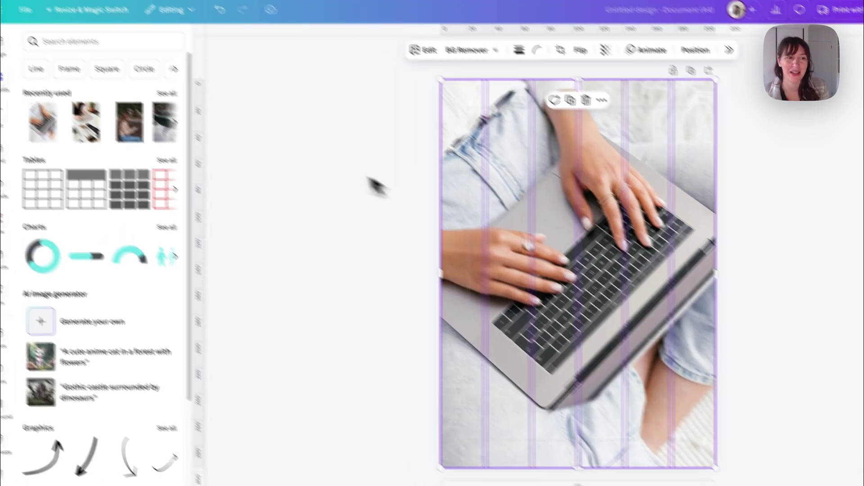
left_click(248, 115)
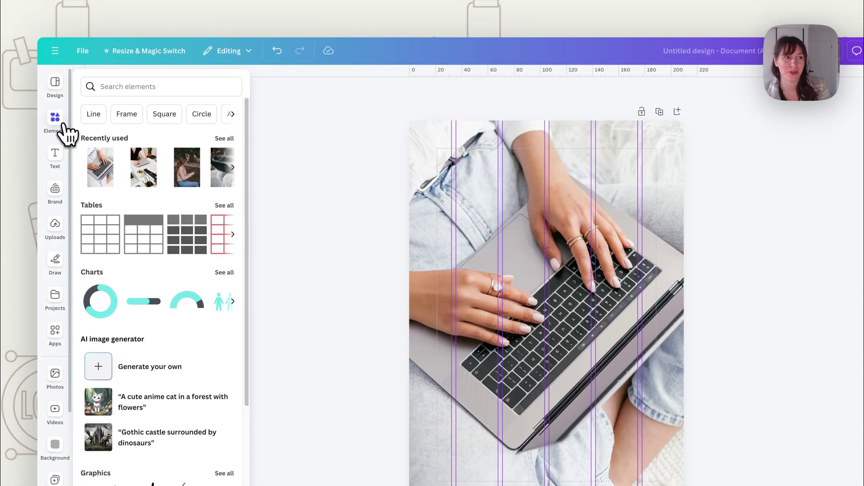
Step: Return to the Elements library and scroll down toward the graphics
left_click(58, 124)
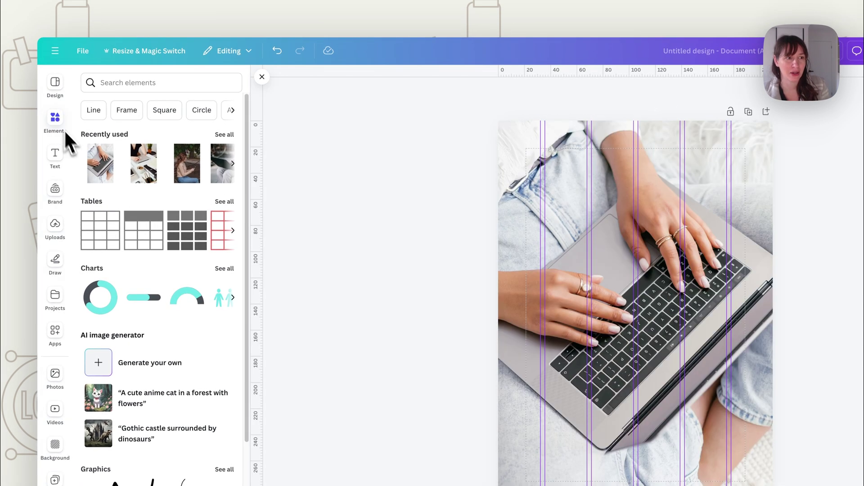
left_click(54, 84)
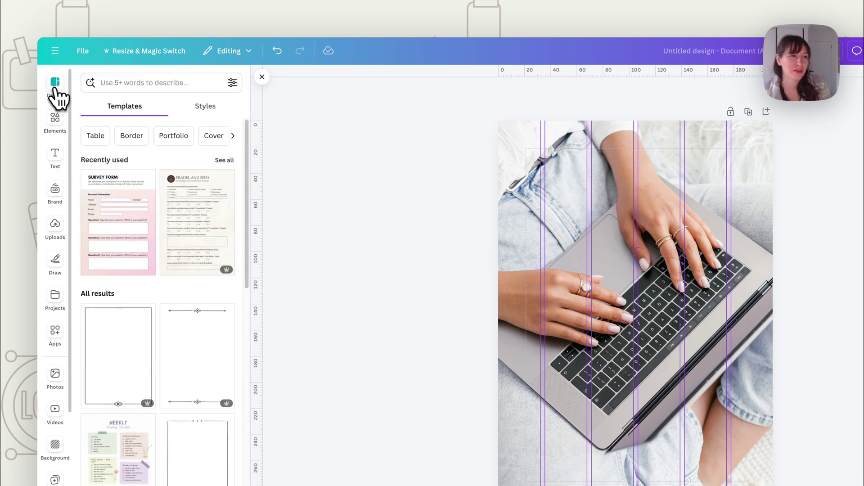
left_click(56, 121)
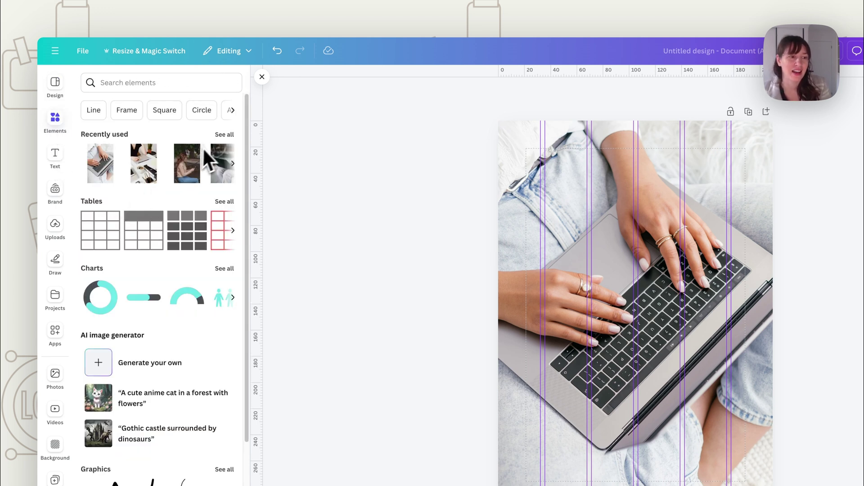
scroll(198, 250, "down", 6)
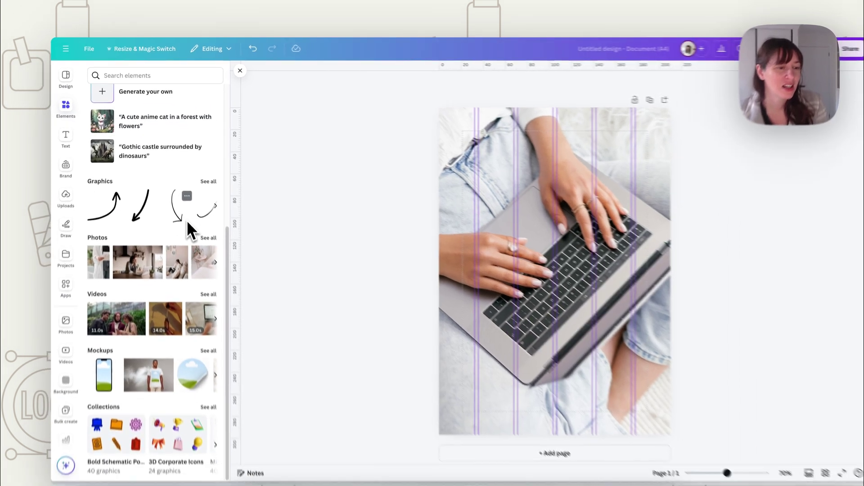
Step: Add a square graphic, resize it into a large centred rectangle, and fill it off-white
left_click(208, 181)
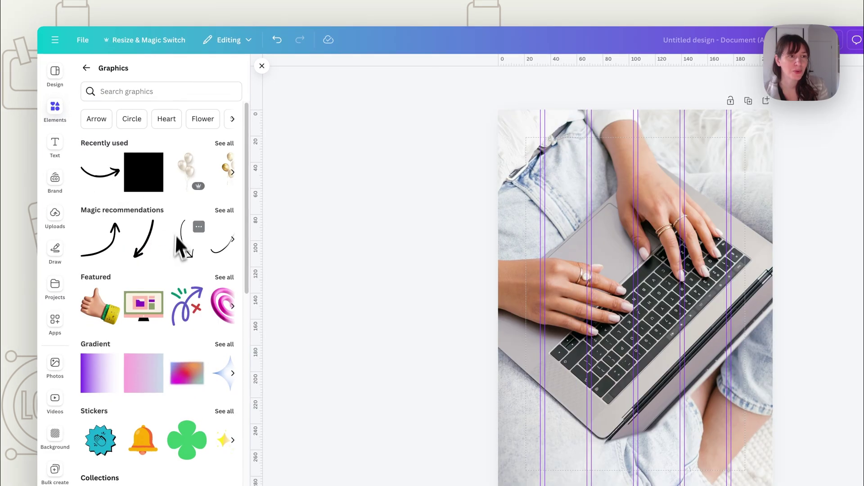
left_click(147, 148)
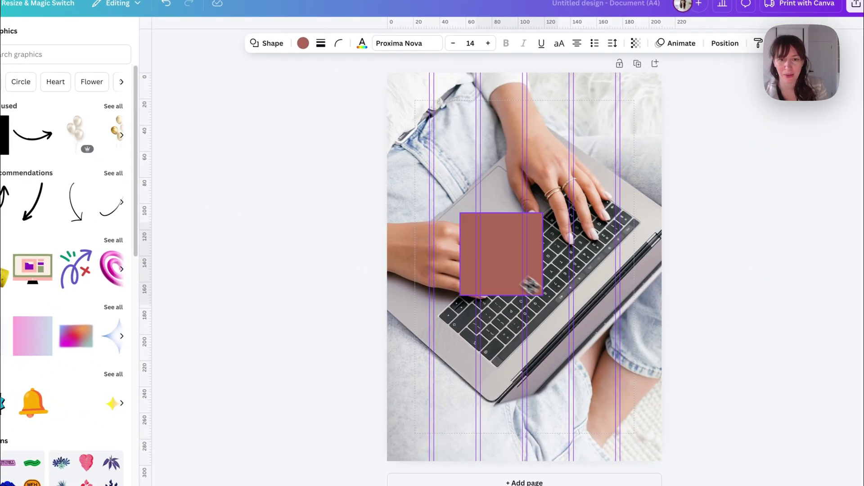
left_click_drag(531, 285, 607, 354)
left_click_drag(580, 313, 583, 329)
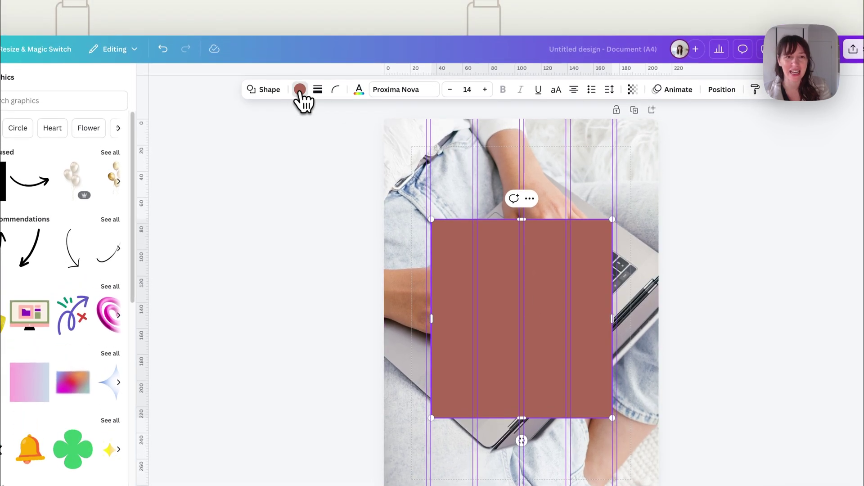
left_click(299, 89)
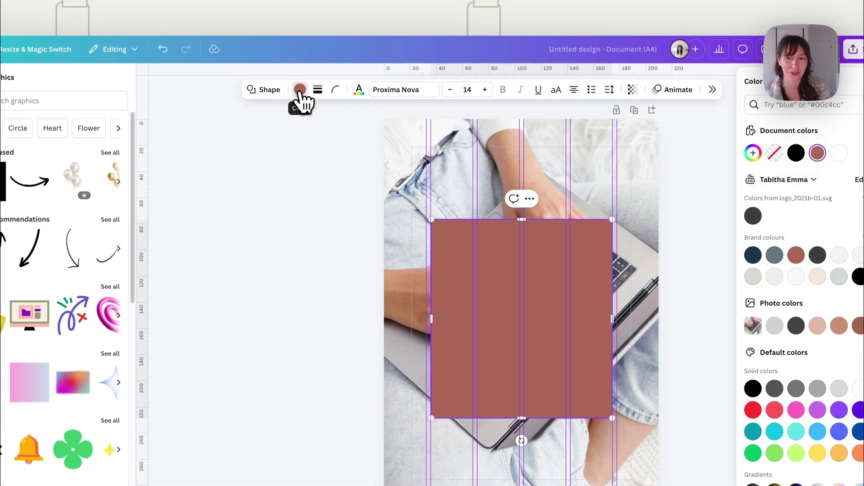
left_click(795, 188)
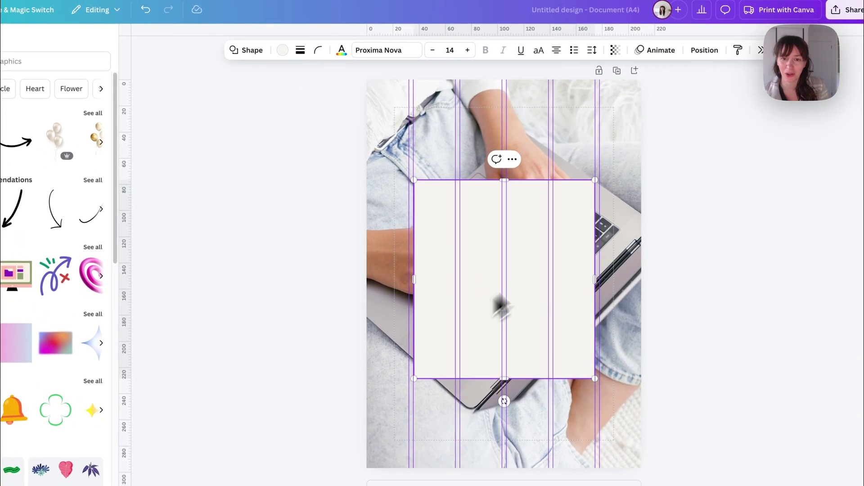
left_click_drag(510, 229, 513, 230)
Step: Try fading the laptop photo to about 20 transparency, undo it, and re-centre the rectangle
left_click(486, 113)
left_click(521, 51)
left_click_drag(514, 108, 449, 111)
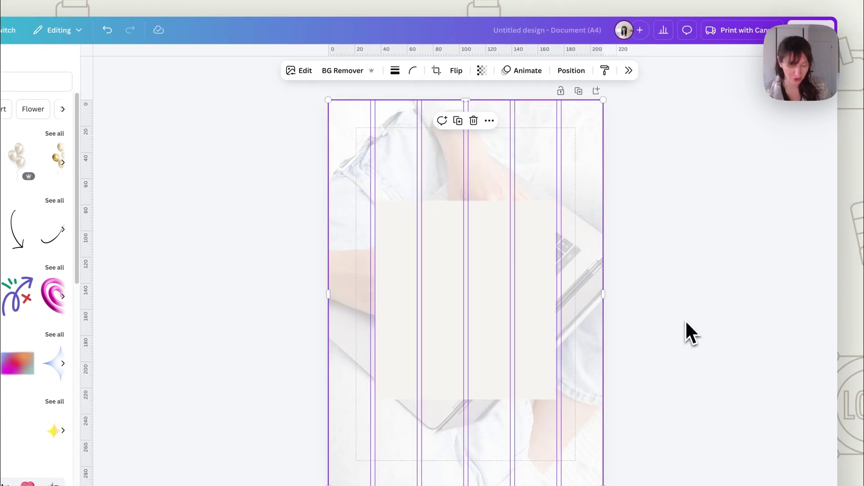
key("ctrl+z")
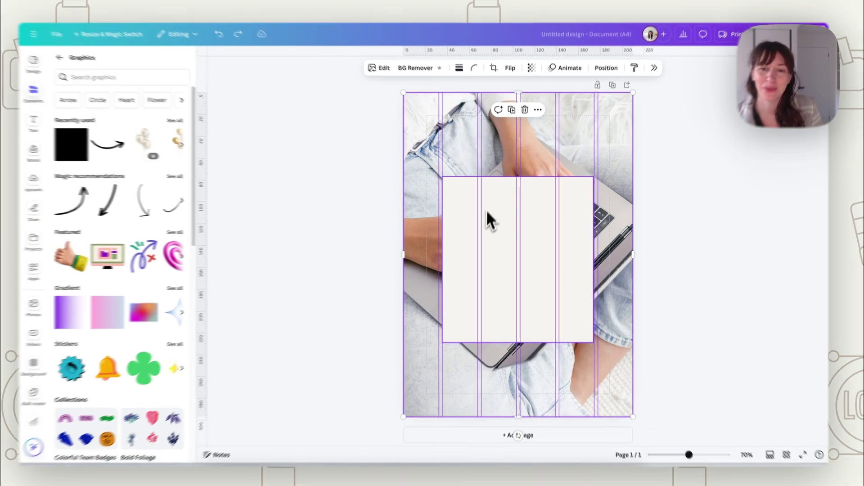
left_click_drag(488, 219, 521, 331)
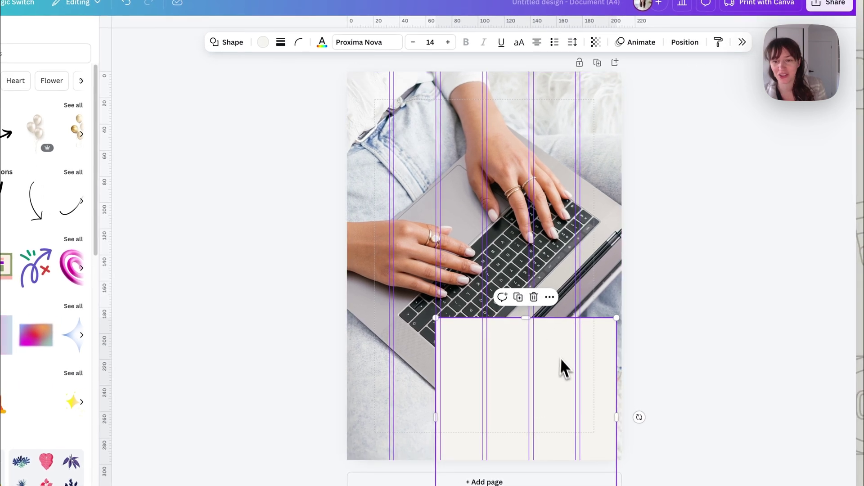
mouse_move(565, 373)
left_mouse_down()
mouse_move(544, 216)
mouse_move(530, 206)
mouse_move(523, 222)
left_mouse_up()
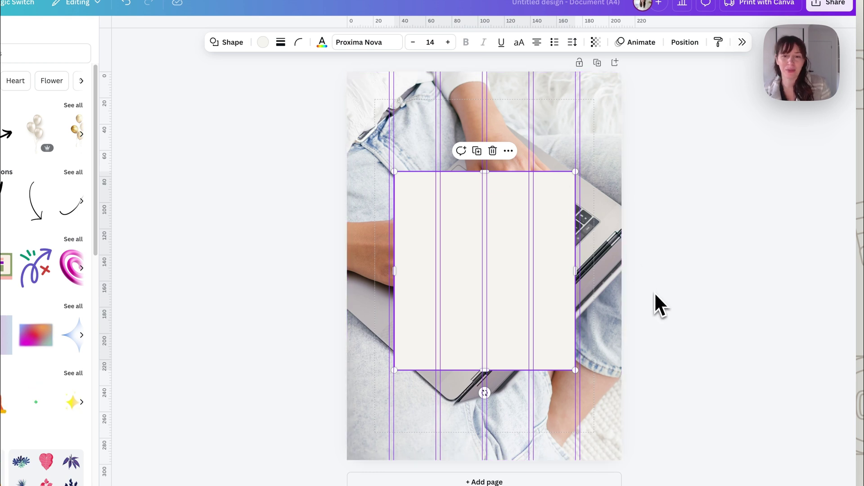
Step: Deselect the off-white panel and bring up the Text panel's style presets
left_click(682, 356)
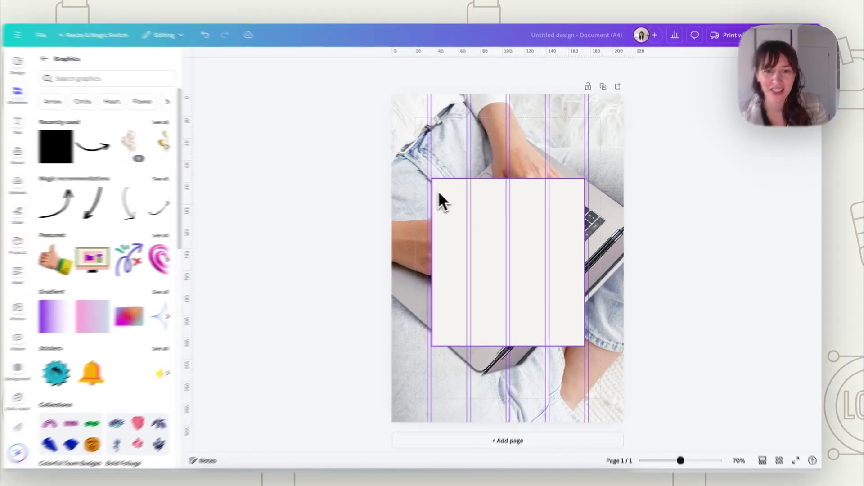
left_click(453, 193)
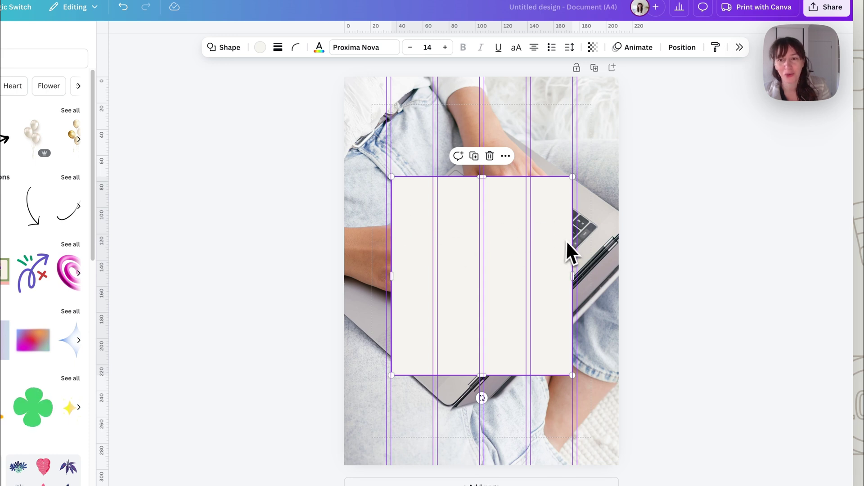
left_click(687, 238)
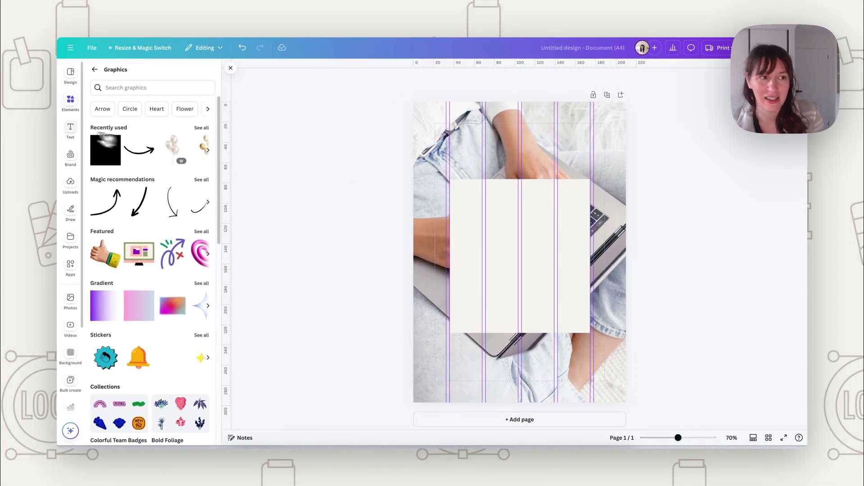
left_click(70, 130)
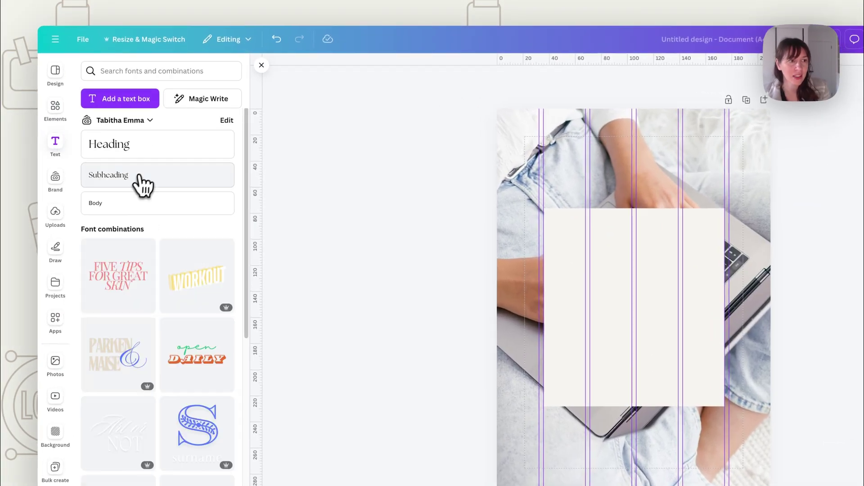
Step: Add a Heading to the cover, enlarge it, and centre it on the off-white panel
left_click(121, 148)
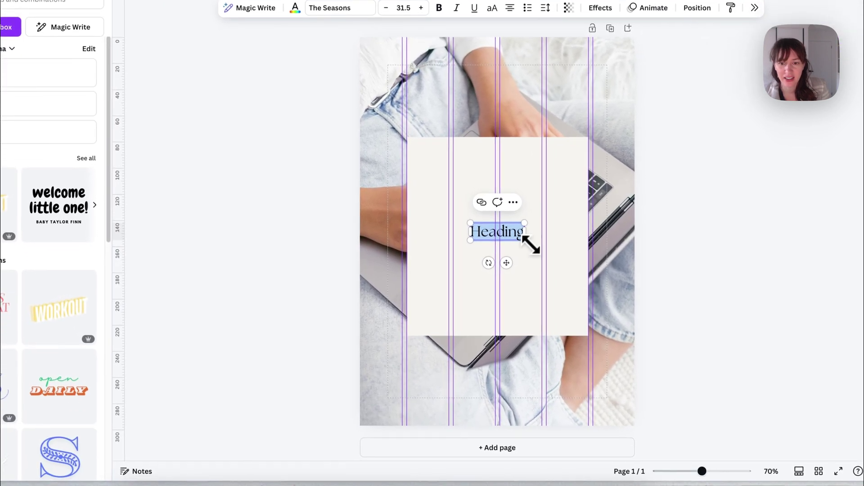
left_click_drag(563, 309, 594, 349)
left_click_drag(555, 280, 560, 280)
left_click(669, 276)
left_click_drag(543, 250, 511, 242)
left_click(661, 318)
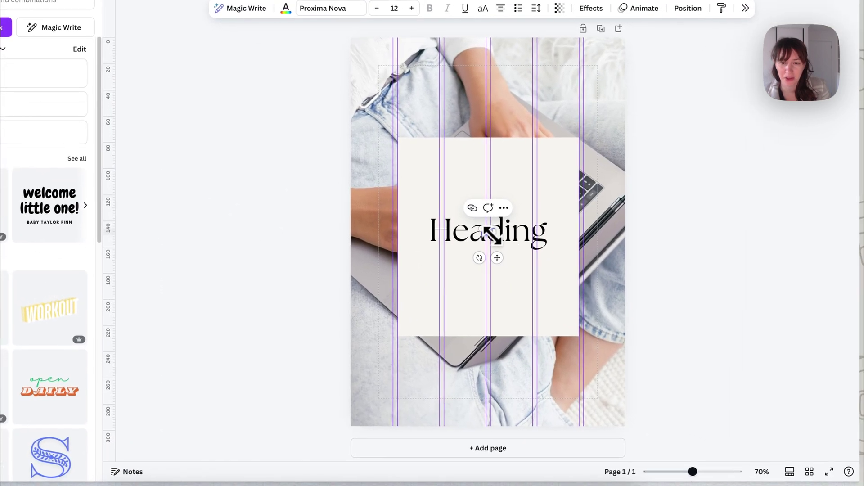
Step: Position the Body text near the panel's bottom, centred horizontally below the Heading
left_click_drag(590, 269, 591, 266)
left_click(741, 327)
left_click_drag(493, 234, 497, 292)
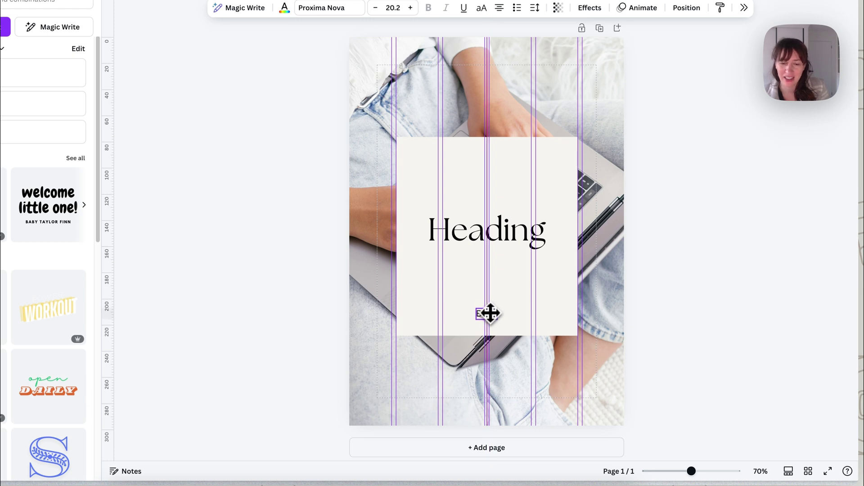
left_click(720, 270)
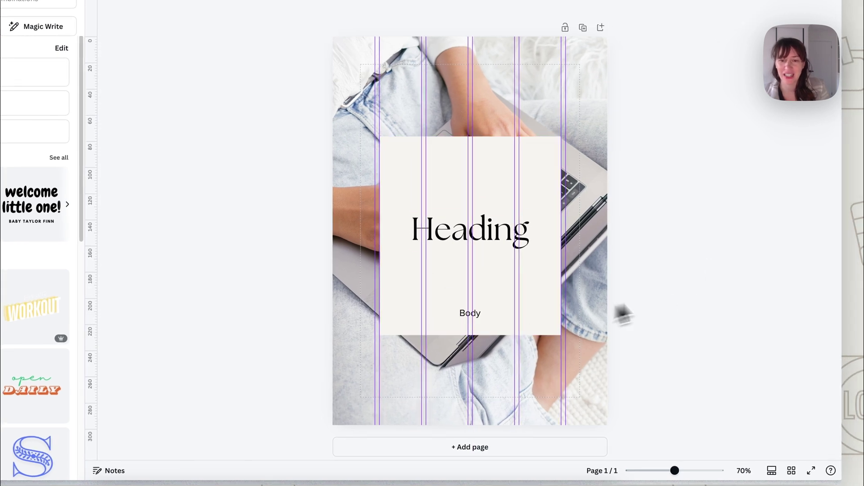
left_click_drag(473, 312, 476, 317)
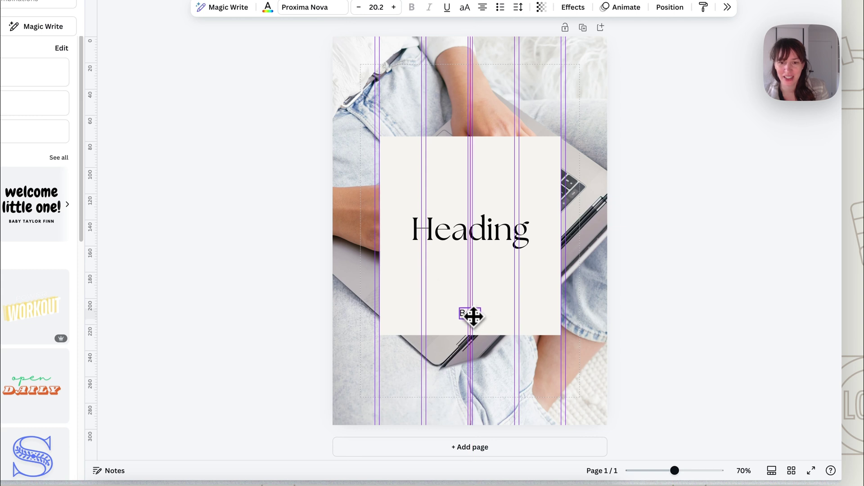
left_click(735, 276)
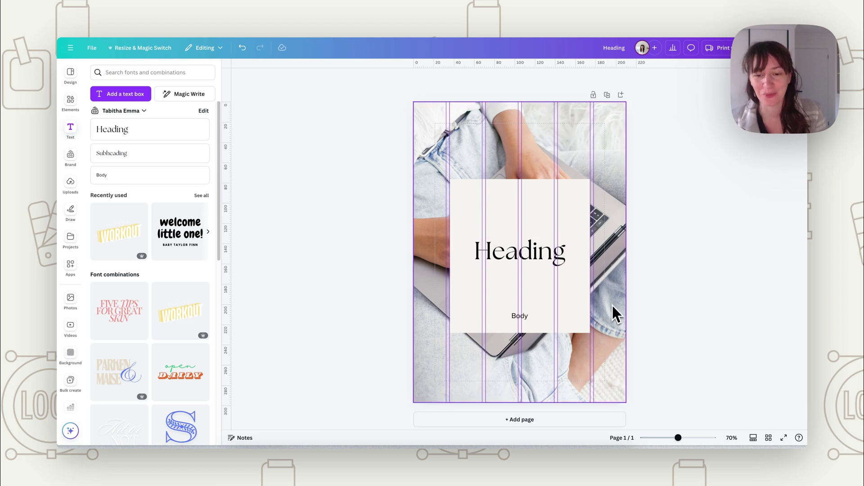
Step: Add a second page and place a Heading near its top-left
left_click(529, 420)
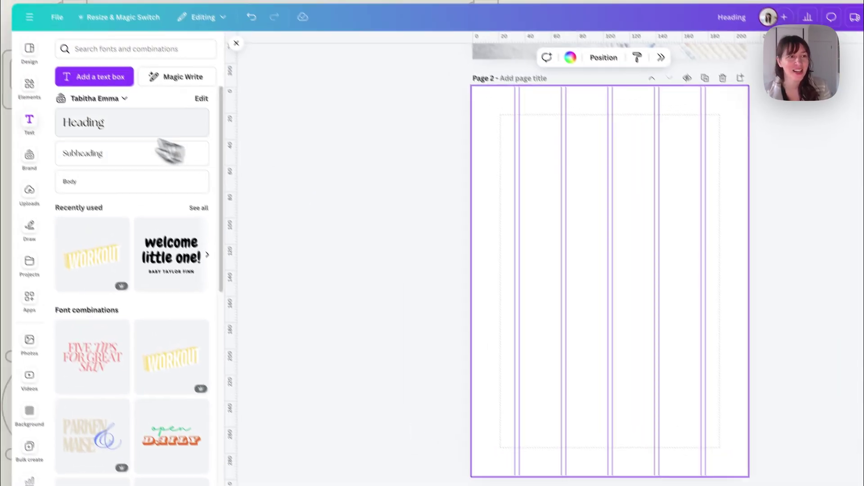
left_click(23, 49)
left_click_drag(537, 288, 555, 182)
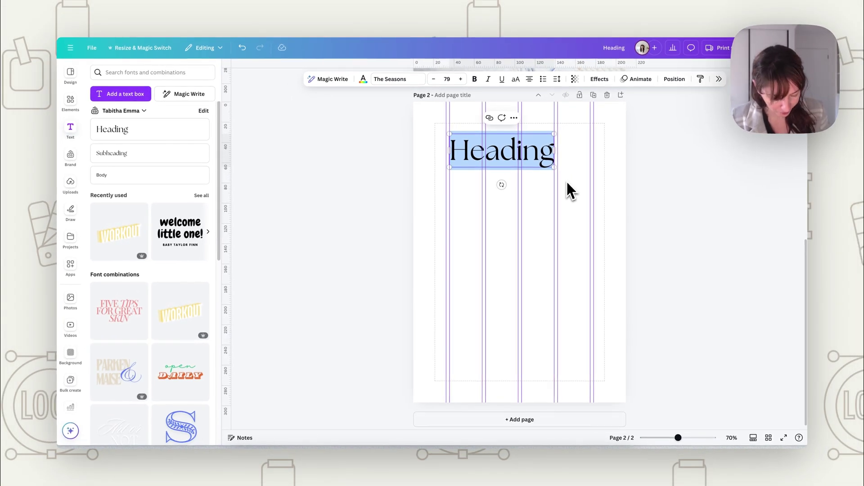
Step: Retype page 2's heading as 'This is my header', left-align it, and narrow it onto the left margin
type("This is my header")
left_click_drag(567, 181, 444, 144)
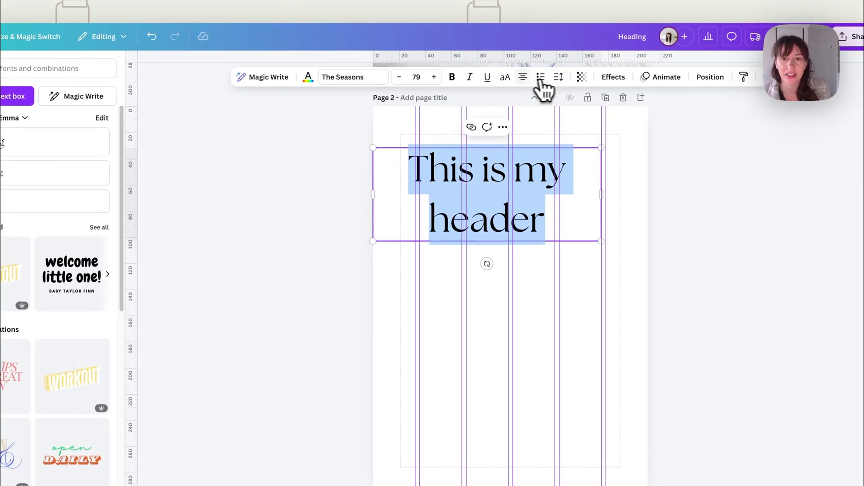
left_click(522, 78)
left_click(496, 98)
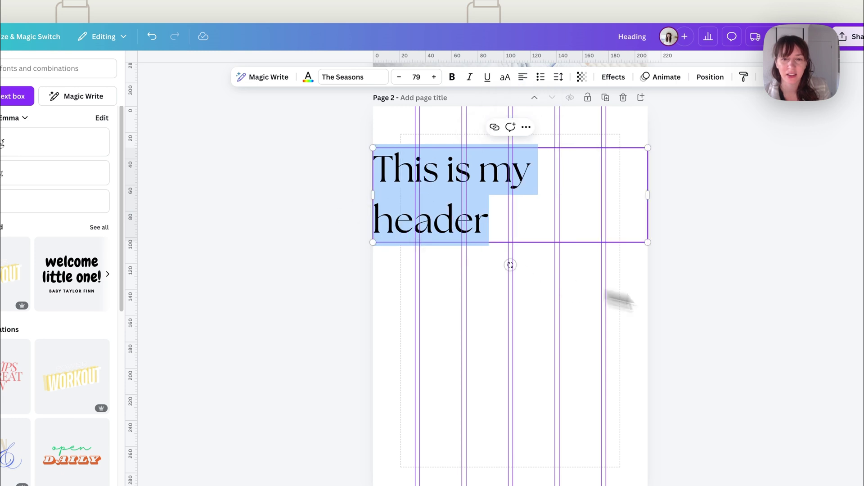
left_click_drag(466, 225, 499, 212)
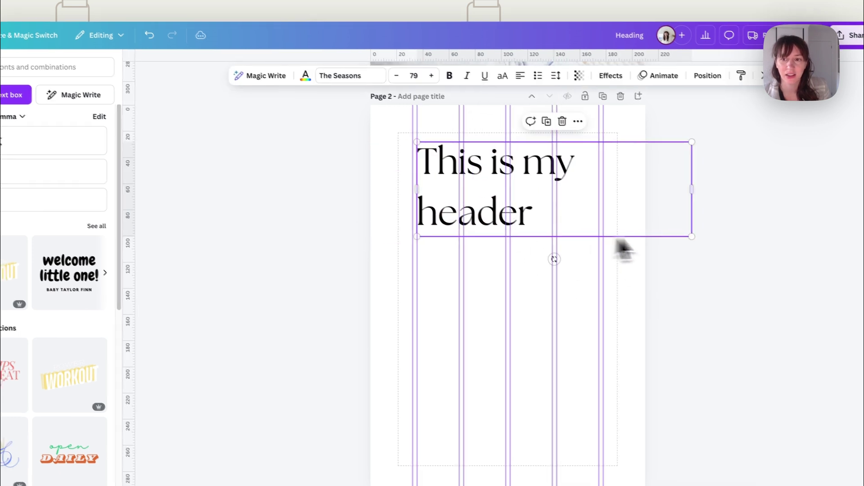
left_click_drag(688, 187, 515, 189)
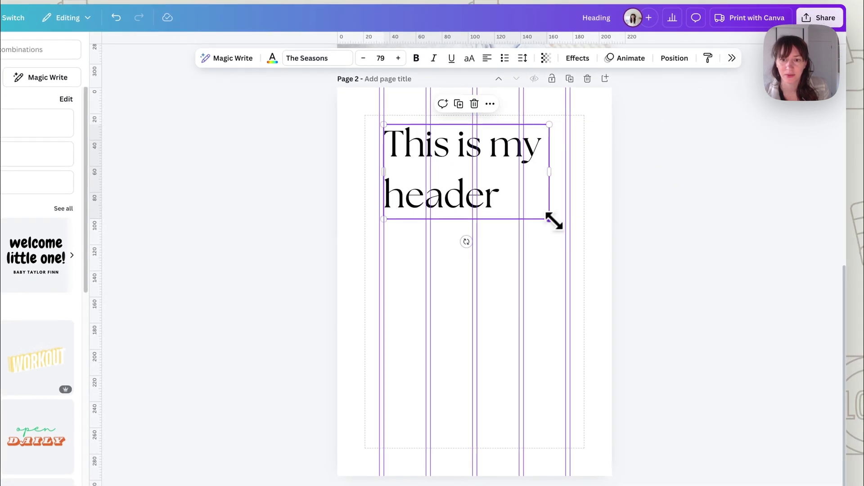
left_click(648, 275)
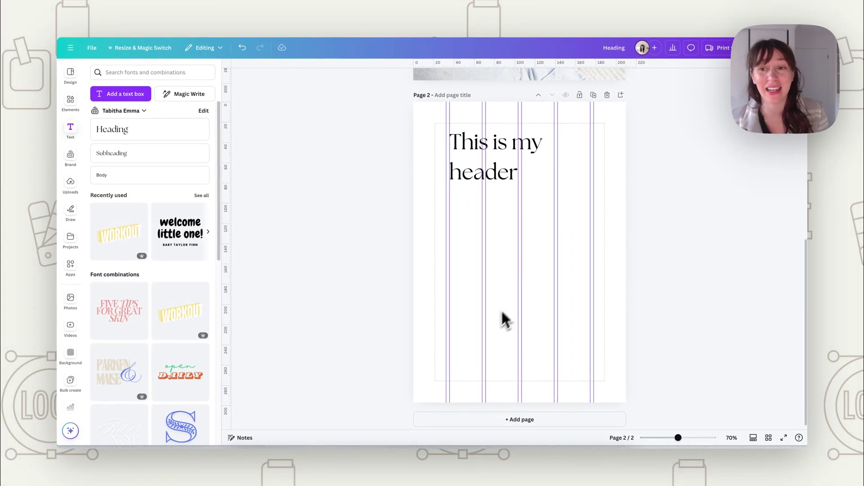
left_click(468, 175)
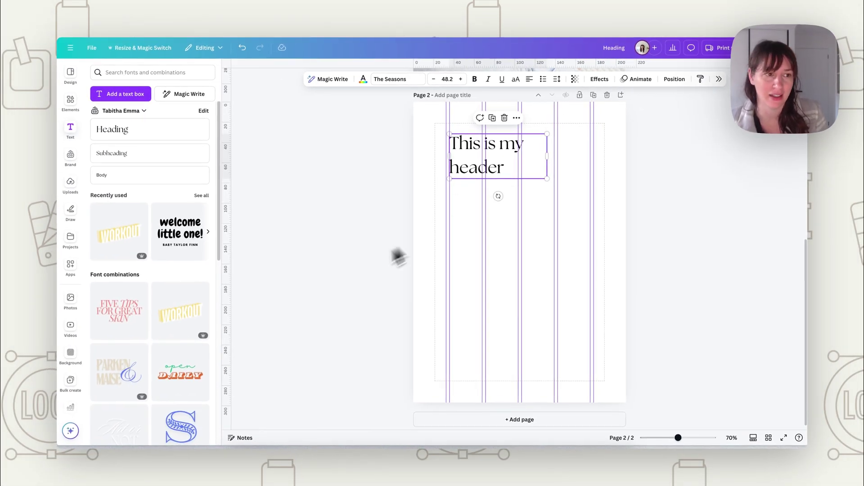
Step: Paste the lorem ipsum paragraph onto page 2 and delete the extra Body text box
left_click(139, 178)
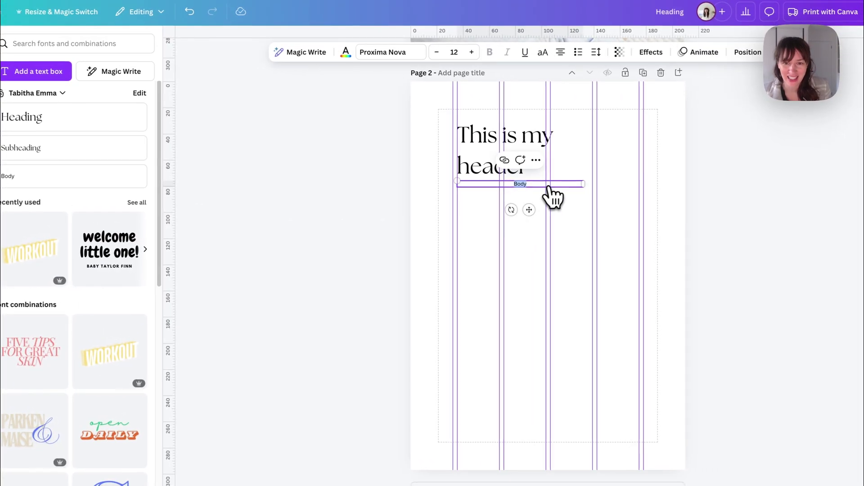
left_click_drag(600, 189, 633, 211)
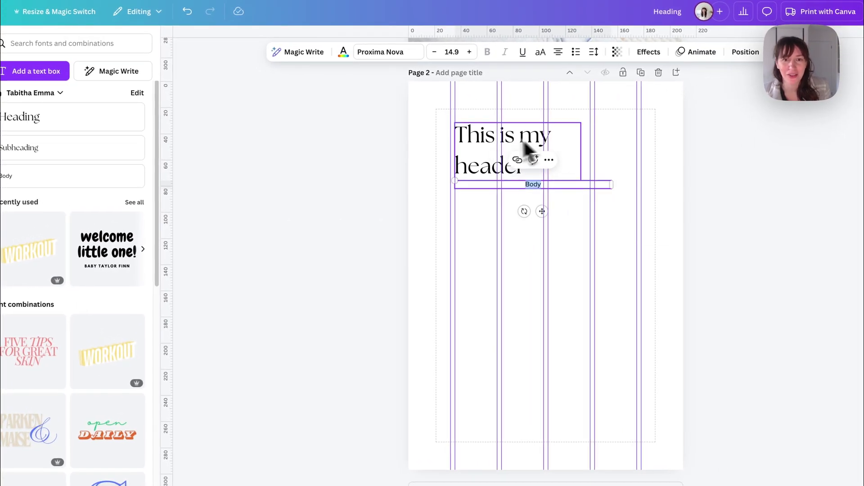
left_click(357, 298)
mouse_move(0, 183)
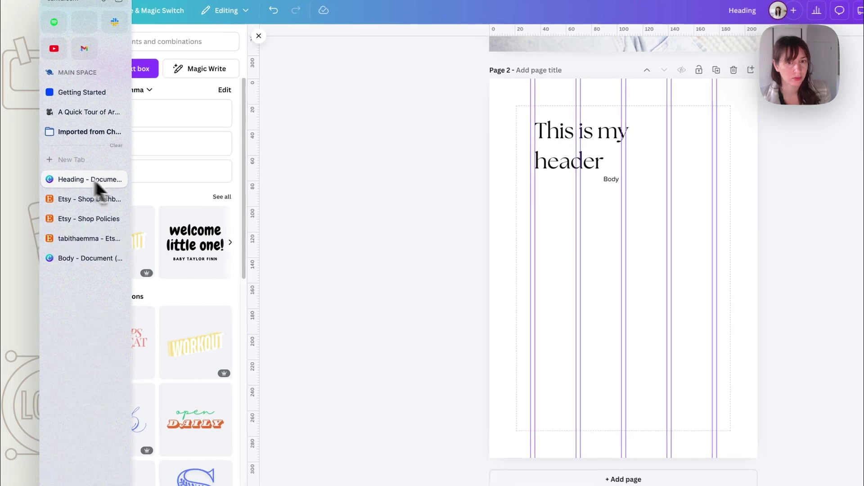
left_click(517, 222)
type("Ut enim ad minim veniam, quis nostrud exercitation ullamco laboris nisi ut aliquip ex ea commodo consequat. Duis aute irure dolor in reprehenderit in voluptate velit esse cillum dolore eu fugiat nulla pariatur. Excepteur sint occaecat cupidatat non proident, sunt in culpa qui officia deserunt mollit anim id est laborum.")
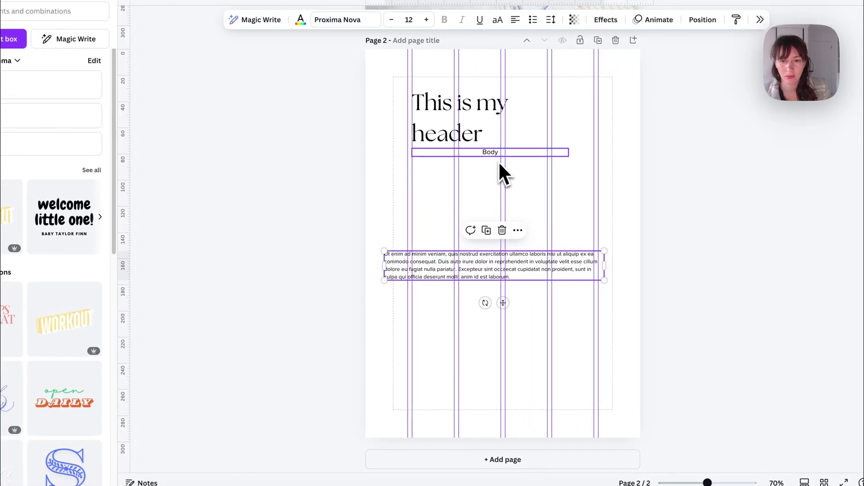
left_click(495, 155)
key("Delete")
Step: Move the paragraph up under the header and narrow it to one column
left_click_drag(465, 270, 495, 178)
left_click_drag(631, 177, 509, 185)
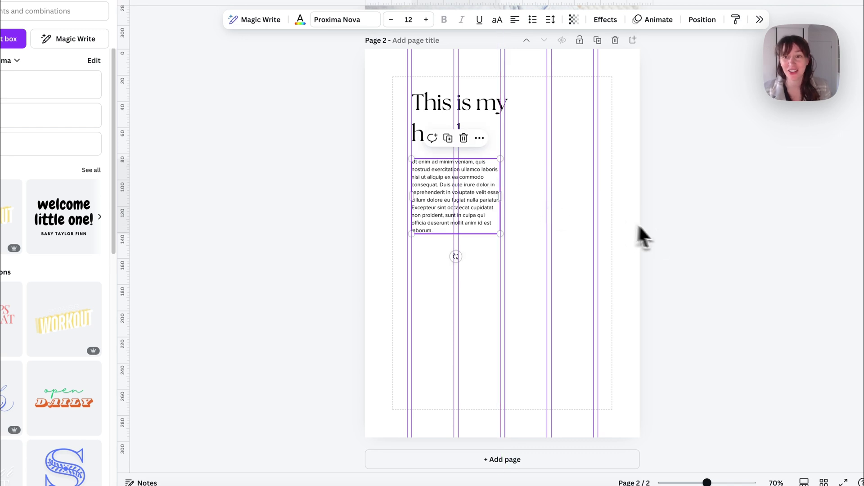
left_click(657, 248)
left_click(477, 215)
left_click_drag(445, 207, 430, 275)
Step: Place a widened paragraph copy lower on the page, below the others
left_click_drag(501, 280, 547, 280)
left_click_drag(457, 278, 494, 345)
double_click(530, 346)
left_click(623, 372)
left_click_drag(547, 336, 591, 340)
left_click(677, 371)
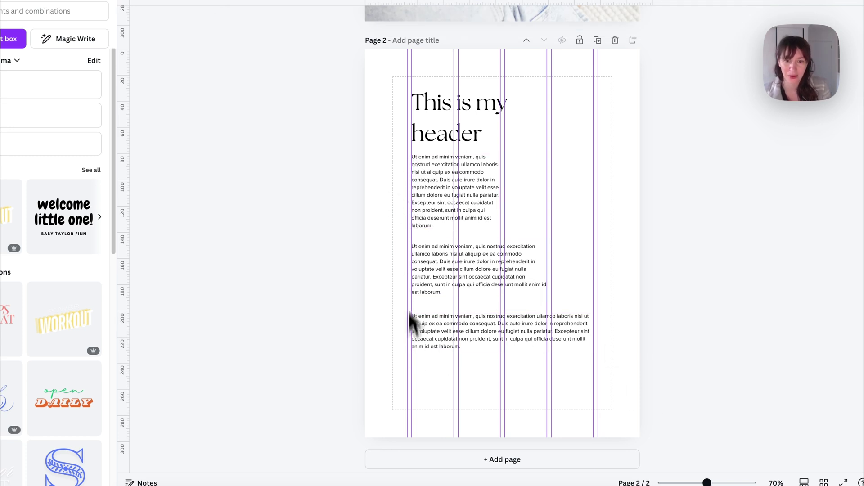
Step: Fine-tune the three paragraphs' widths to the column guides and copy one beside the first
left_click_drag(346, 111, 476, 353)
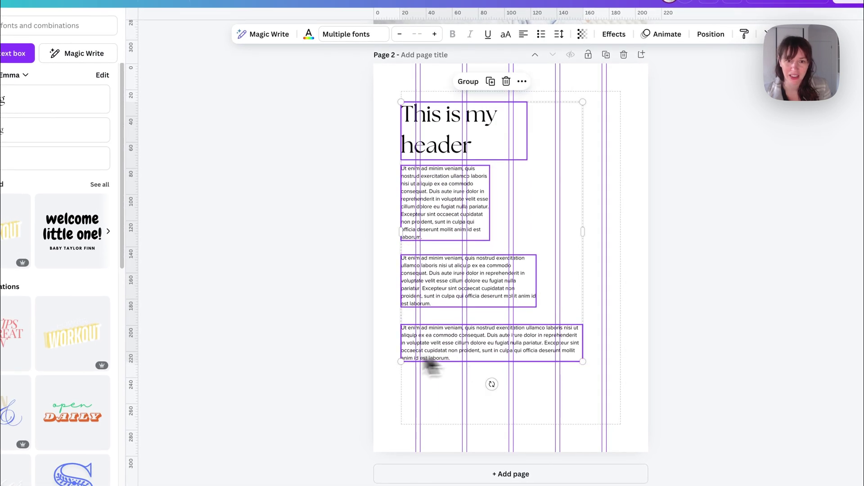
left_click(328, 366)
left_click(446, 305)
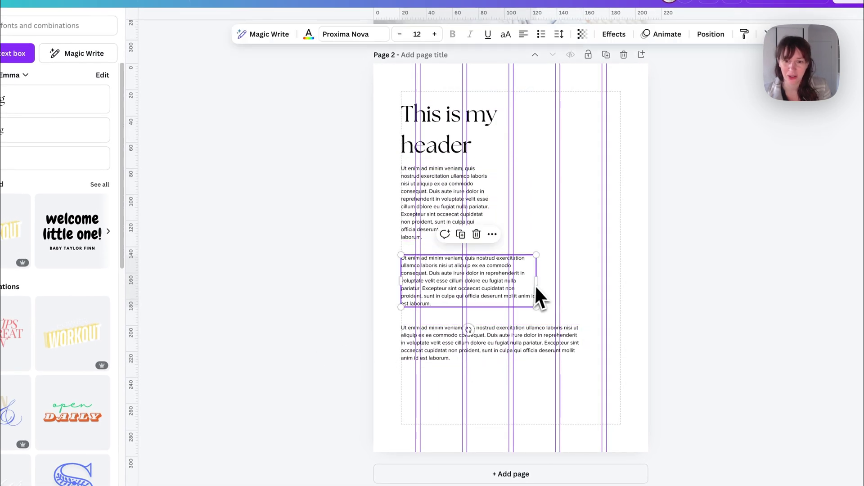
left_click_drag(537, 281, 508, 281)
left_click(468, 212)
left_click_drag(490, 198, 508, 196)
left_click(537, 359)
left_click_drag(583, 342, 555, 343)
left_click(670, 368)
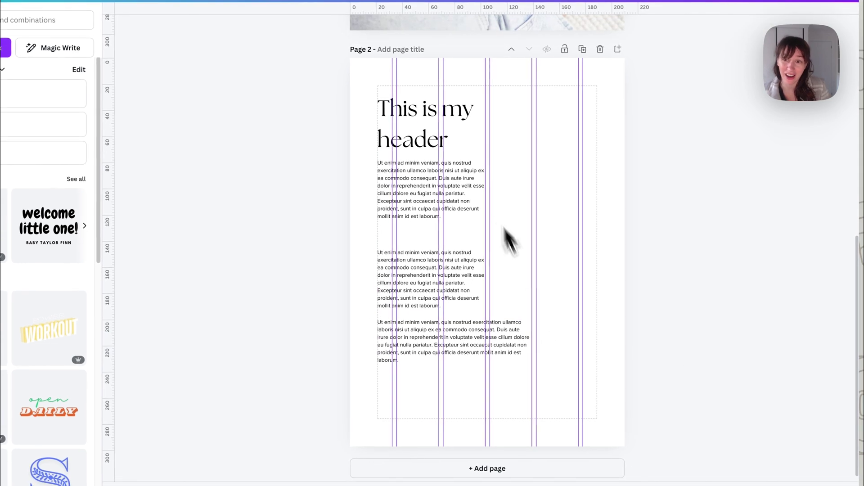
left_click_drag(430, 299, 429, 292)
left_click(702, 311)
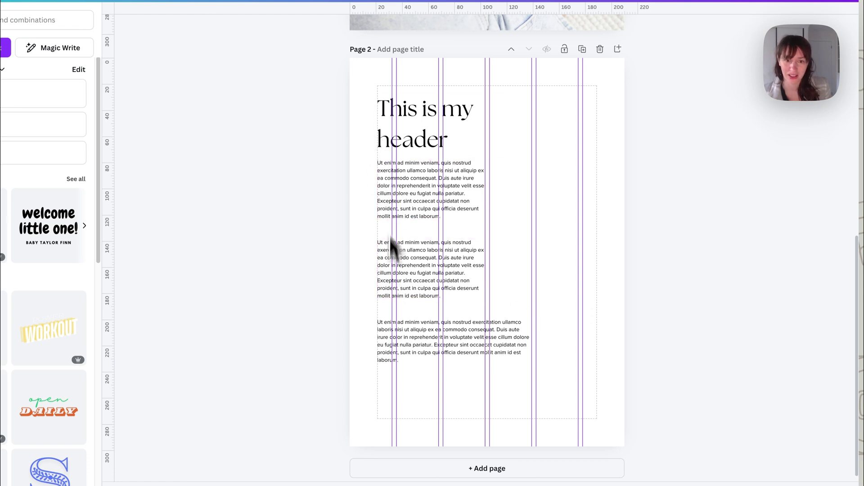
left_click_drag(423, 251, 527, 185)
Step: Settle the paragraph copy in the right column and drag a horizontal guide along both paragraph tops
mouse_move(598, 172)
left_mouse_down()
mouse_move(579, 173)
mouse_move(598, 173)
left_mouse_up()
left_click(660, 265)
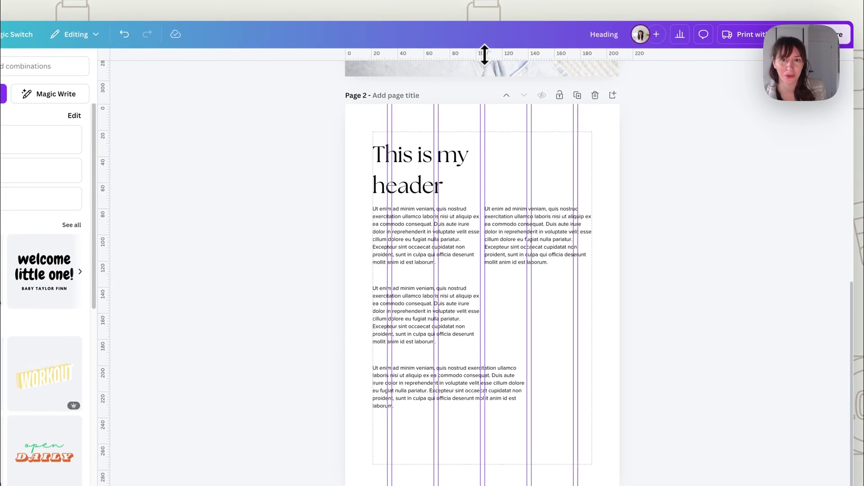
mouse_move(522, 65)
left_mouse_down()
mouse_move(525, 95)
mouse_move(497, 211)
left_mouse_up()
left_click(477, 252)
left_click(489, 248)
left_click(477, 246)
left_click(505, 253)
left_click(660, 320)
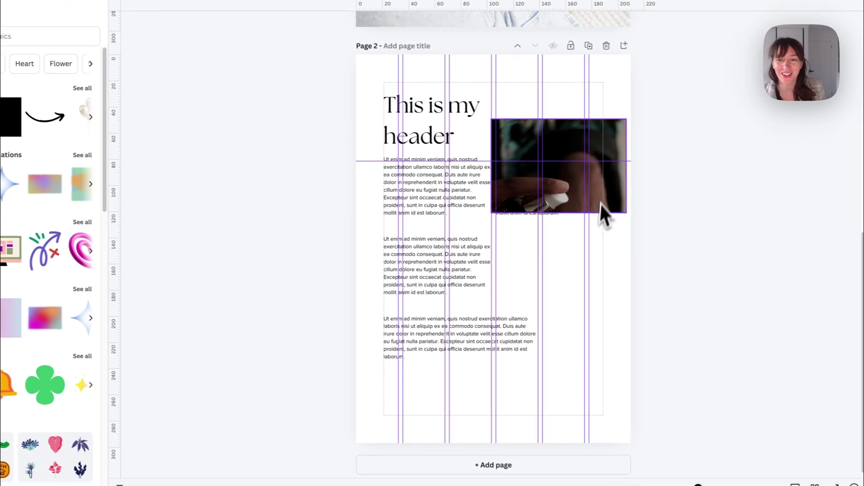
Step: Move the image into the right column below the text and crop its bottom edge upward
left_click_drag(600, 204, 598, 296)
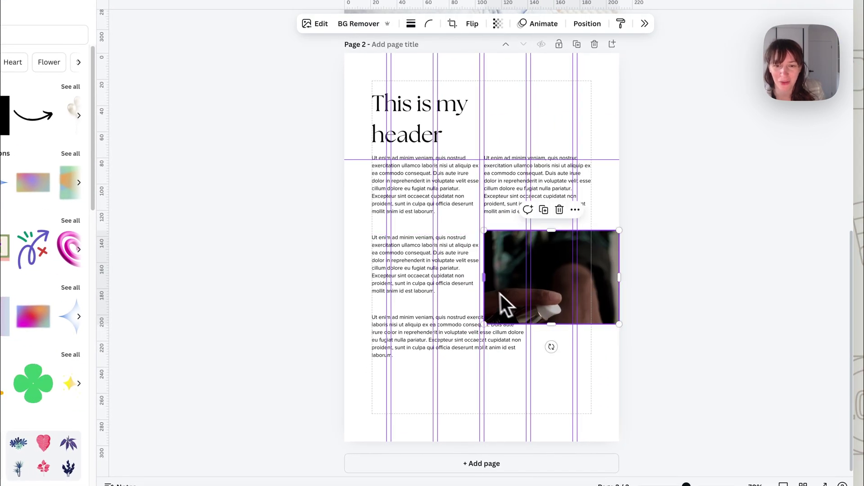
left_click_drag(549, 322, 579, 289)
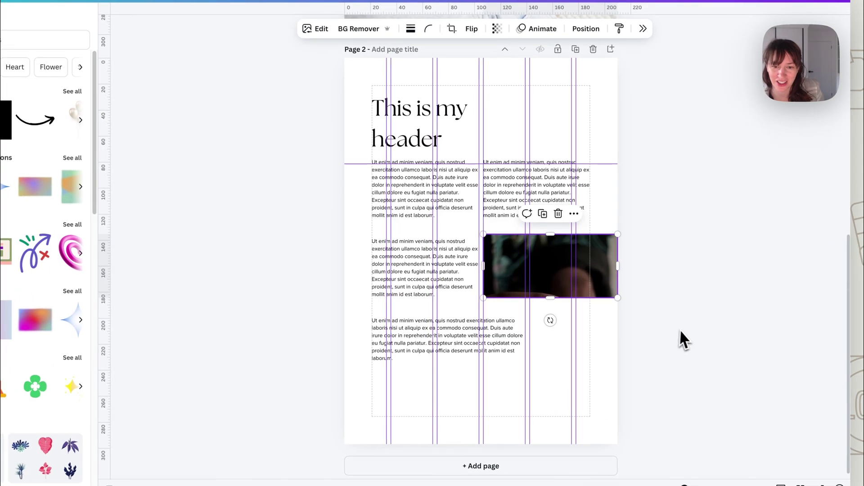
left_click(676, 320)
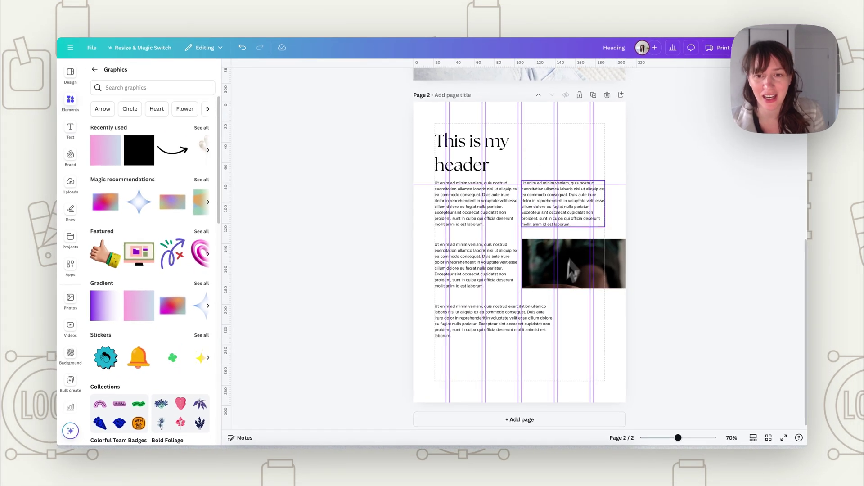
Step: Widen the third body paragraph across more columns and nudge it up slightly
left_click(474, 331)
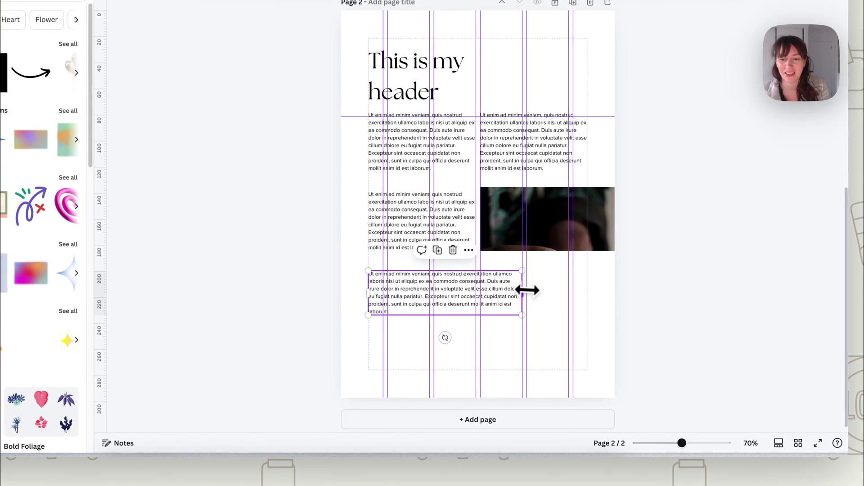
mouse_move(528, 289)
left_mouse_down()
mouse_move(578, 286)
mouse_move(476, 285)
mouse_move(526, 283)
left_mouse_up()
left_click_drag(472, 306, 472, 297)
left_click(665, 328)
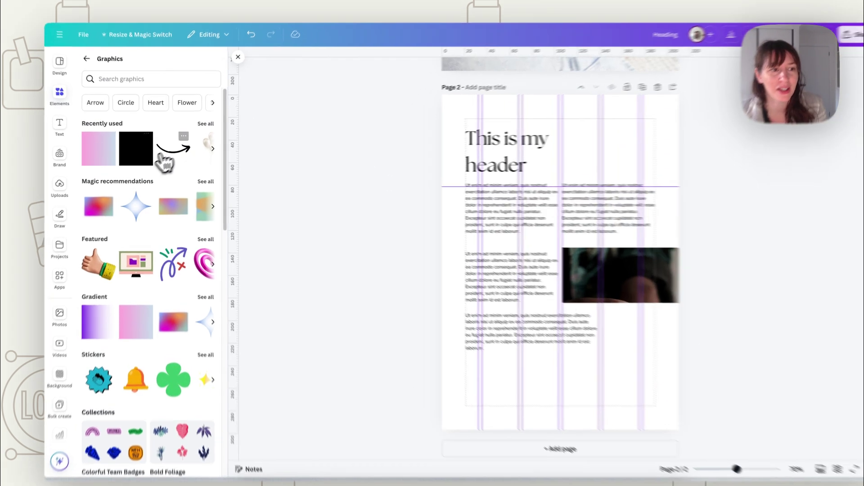
Step: Add a grey rectangle to page 2 and resize it into a short, wide box
key("r")
left_click_drag(622, 247, 721, 397)
left_click_drag(610, 344, 602, 334)
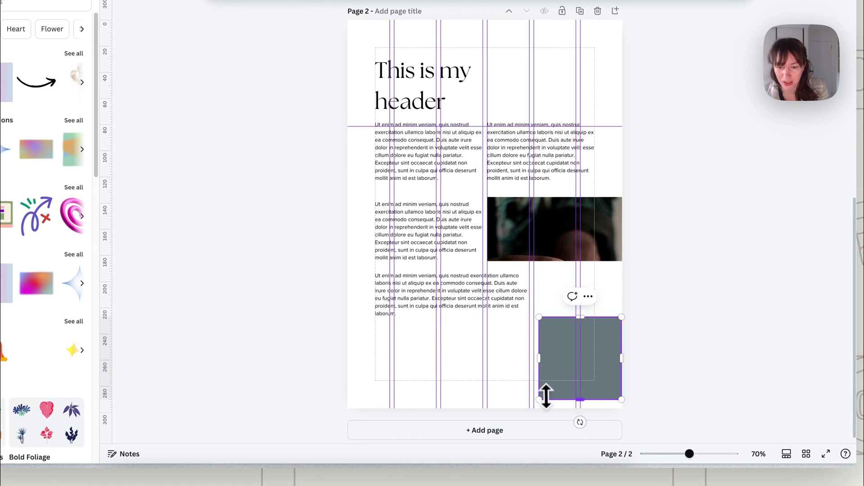
left_click_drag(544, 399, 526, 380)
left_click_drag(540, 353, 490, 349)
left_click(666, 354)
left_click(567, 352)
Step: Type 'This is a quote' in the box and set it to size 24 in The Seasons font
type("\"This is a")
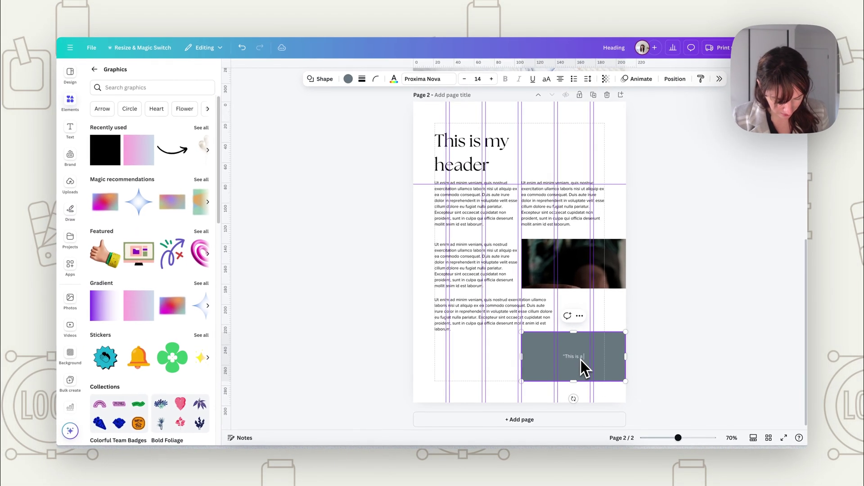
type(" quote”")
key("ctrl+a")
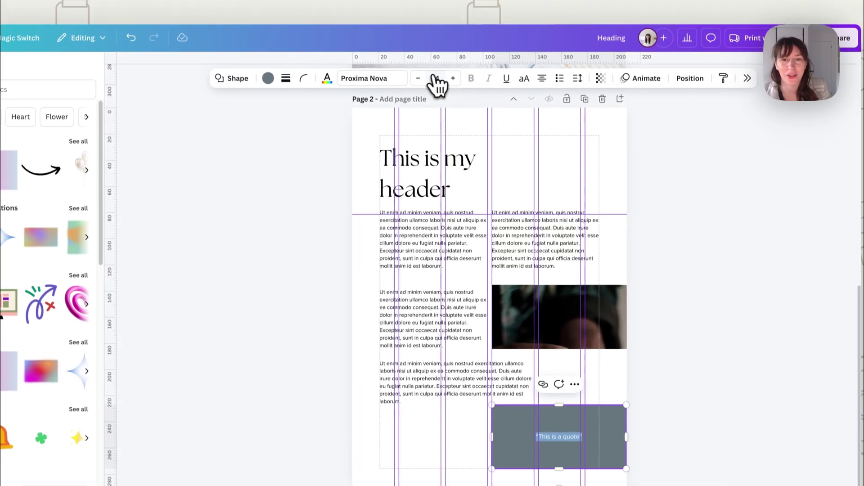
left_click(456, 28)
left_click(456, 28)
left_click(457, 29)
left_click(453, 88)
left_click(380, 89)
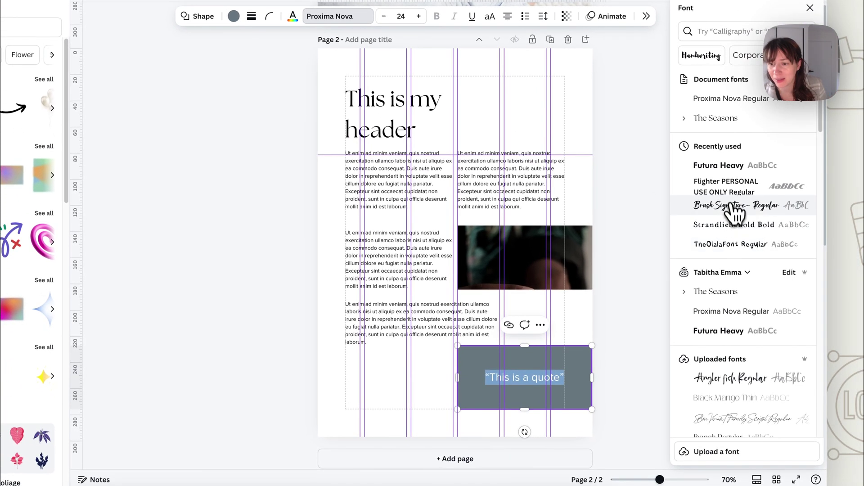
left_click(726, 296)
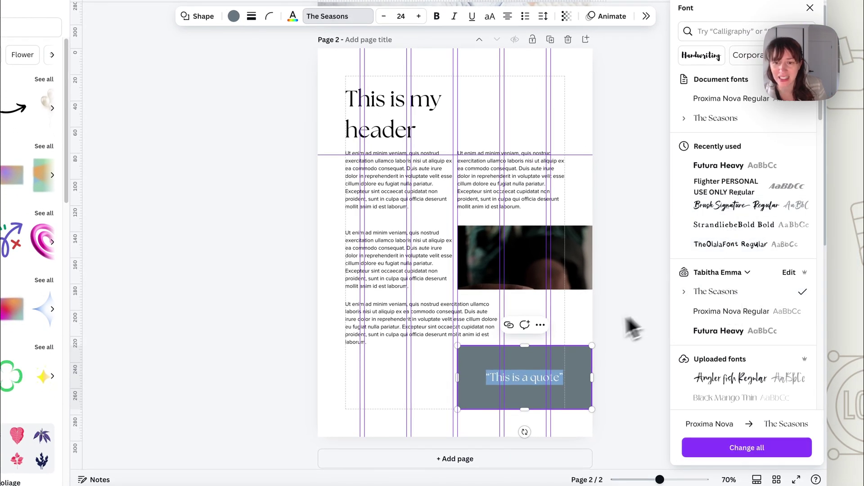
key("Escape")
left_click(715, 296)
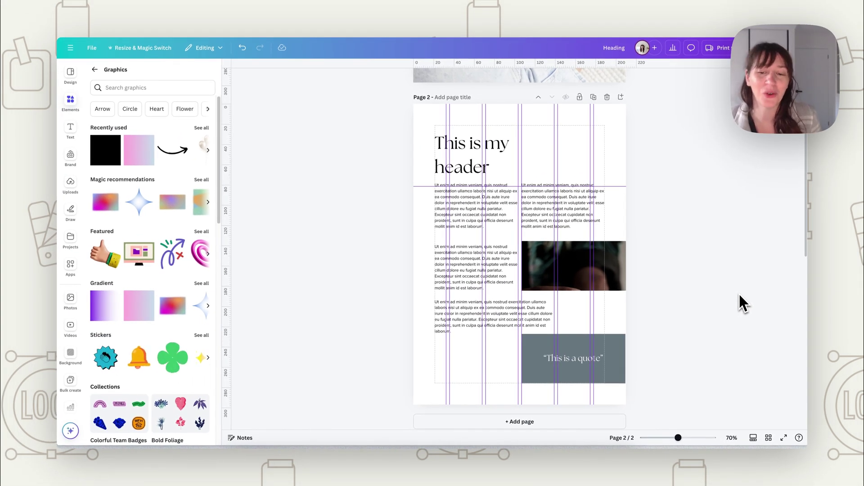
Step: Delete the third body paragraph and move and widen the quote box into its place
left_click(492, 318)
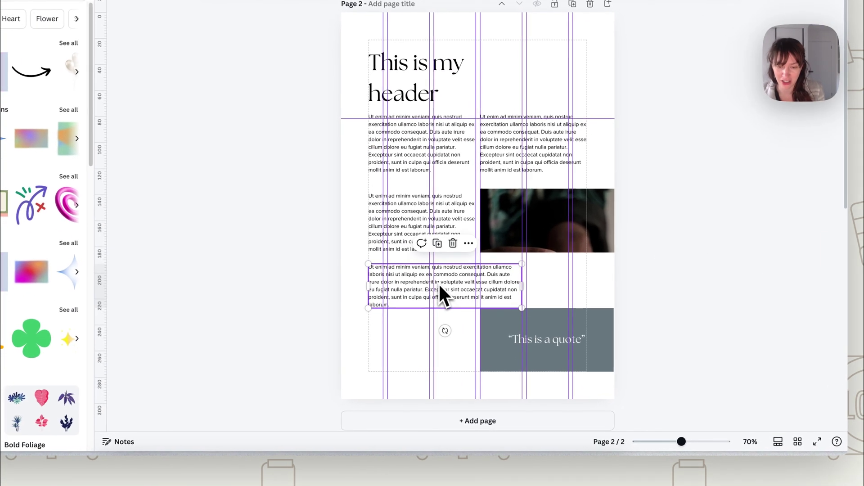
key("Delete")
left_click_drag(532, 330, 428, 294)
left_click_drag(501, 298, 521, 299)
left_click(657, 334)
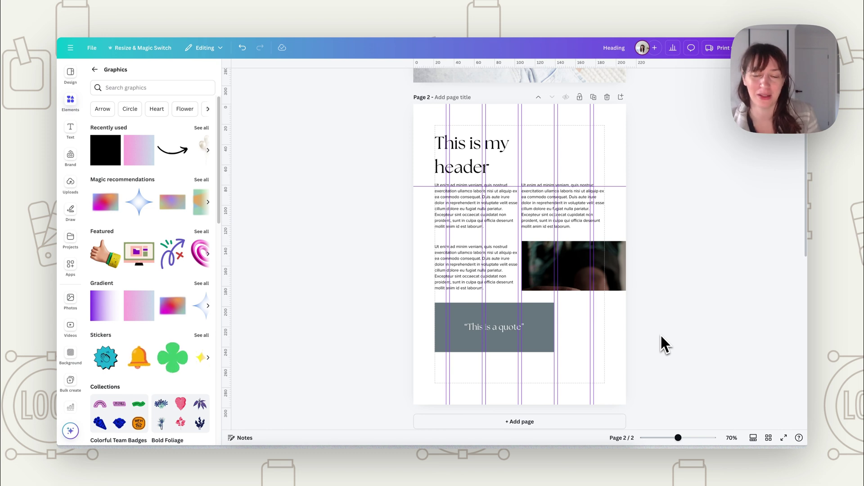
Step: Add a blank third page to the design
scroll(610, 331, "up", 5)
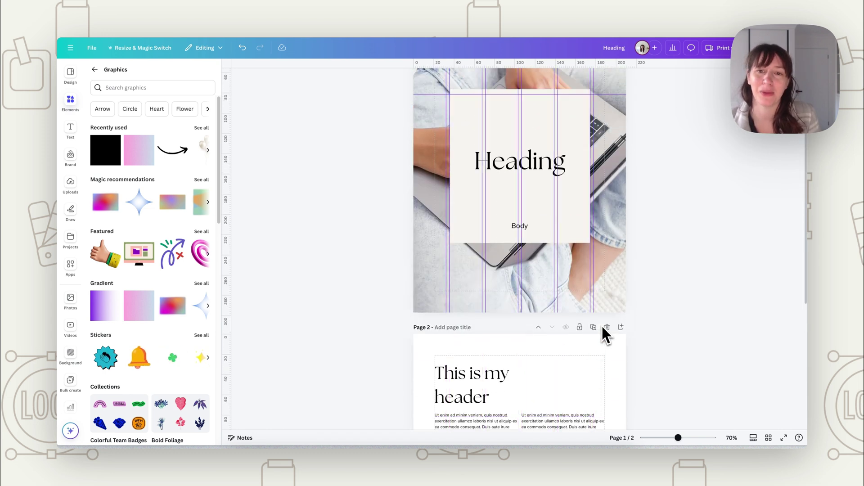
scroll(603, 325, "down", 5)
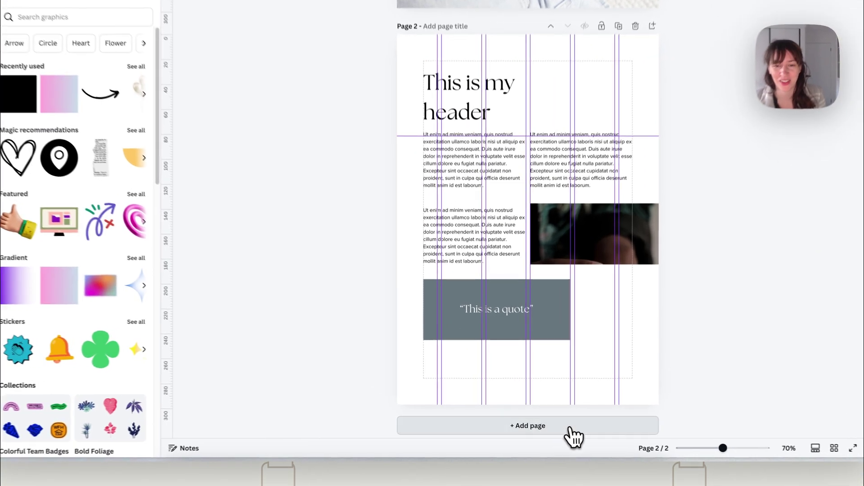
left_click(562, 420)
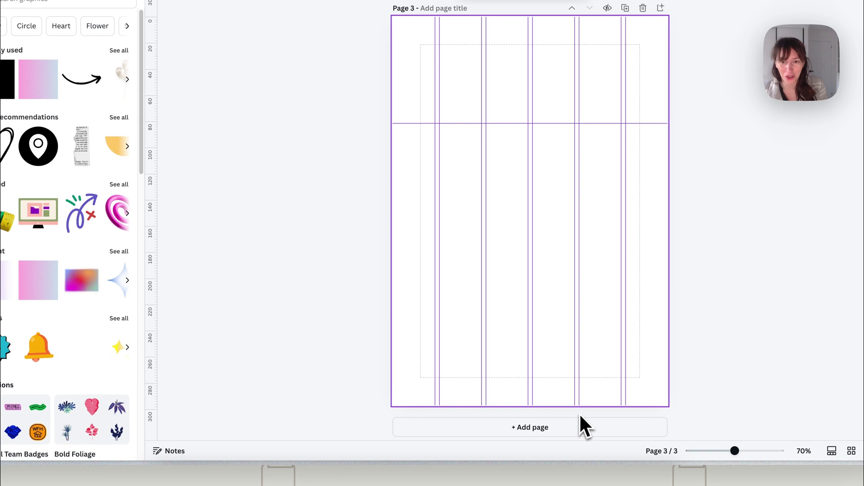
Step: Paste the copied paragraph at the top of page 3 and widen it across the page
scroll(407, 245, "up", 4)
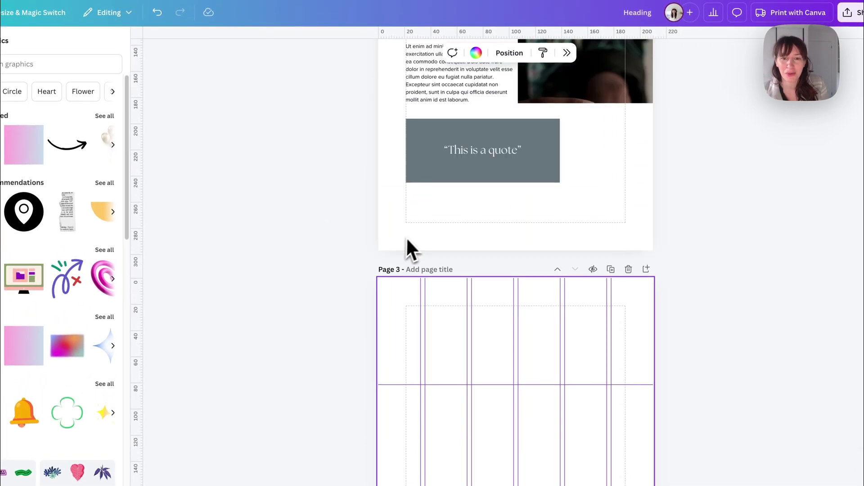
scroll(423, 225, "up", 2)
left_click(433, 164)
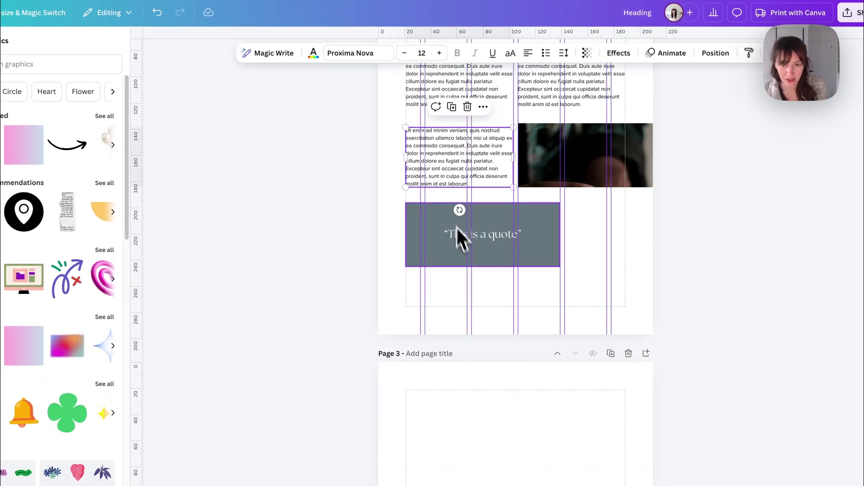
scroll(464, 250, "down", 5)
key("ctrl+v")
left_click_drag(465, 269, 456, 152)
left_click_drag(514, 152, 625, 158)
double_click(532, 141)
left_click(540, 150)
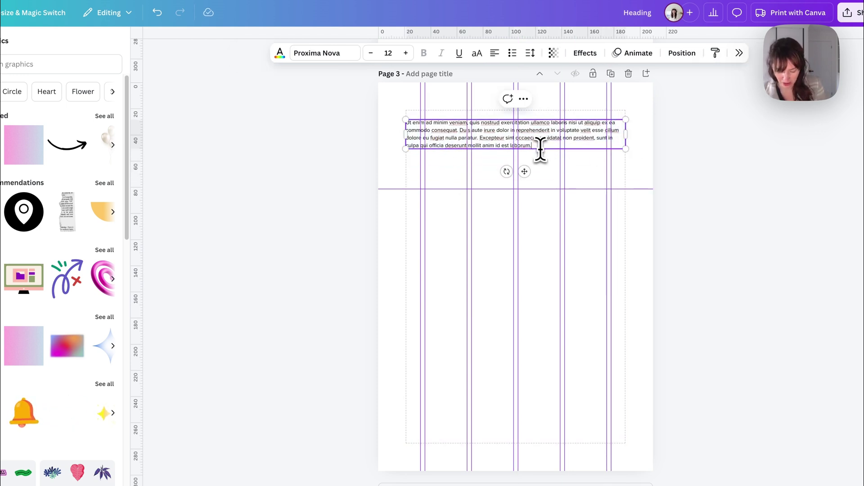
left_click(677, 232)
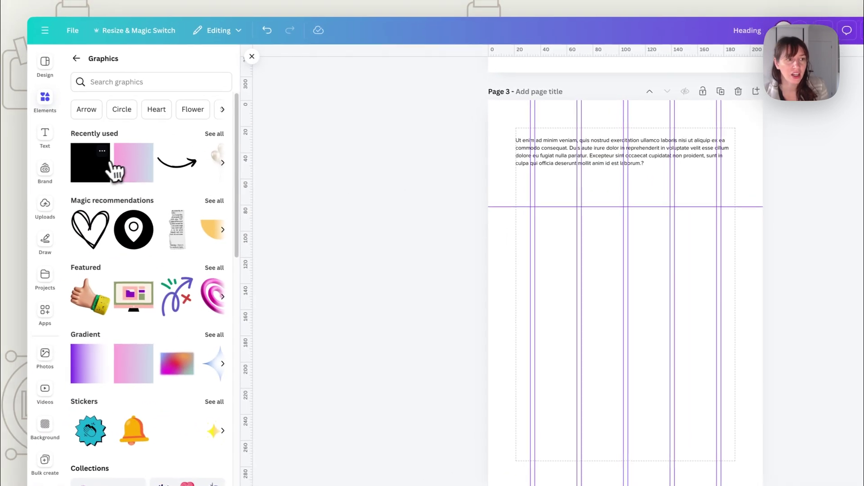
Step: Place a square below the question as an answer box with a solid black weight-2 border and no fill
left_click(117, 171)
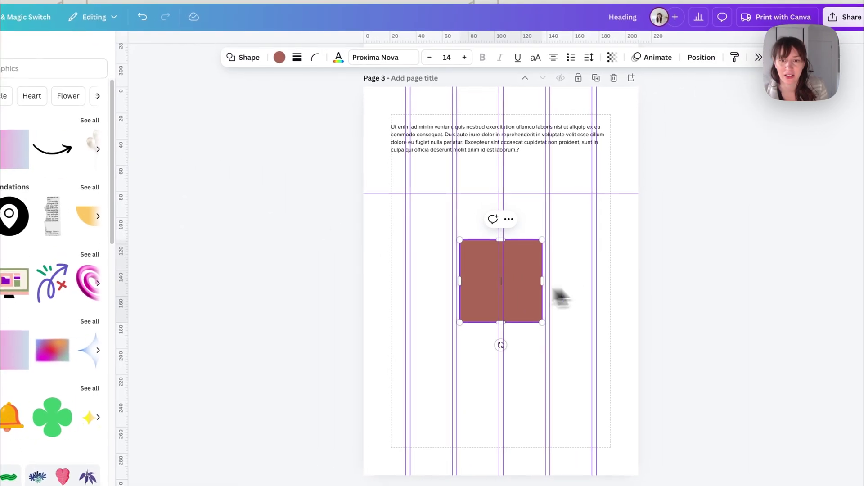
left_click(675, 321)
left_click_drag(526, 308, 610, 227)
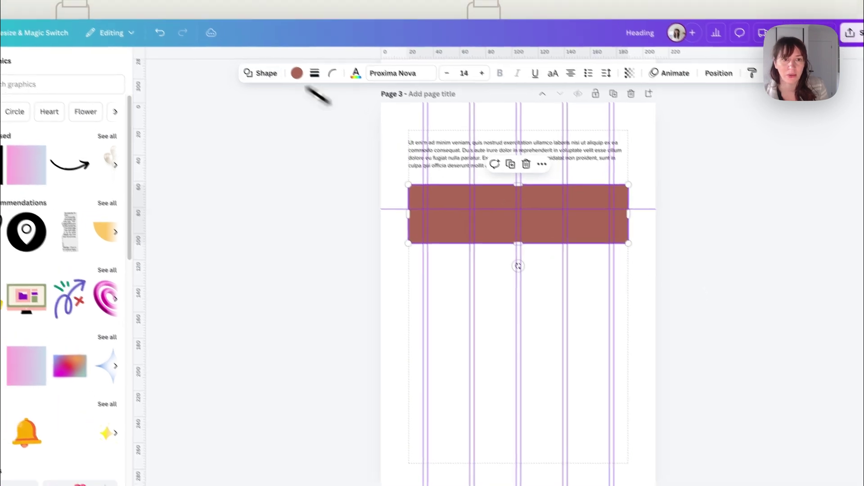
left_click(314, 73)
left_click(253, 137)
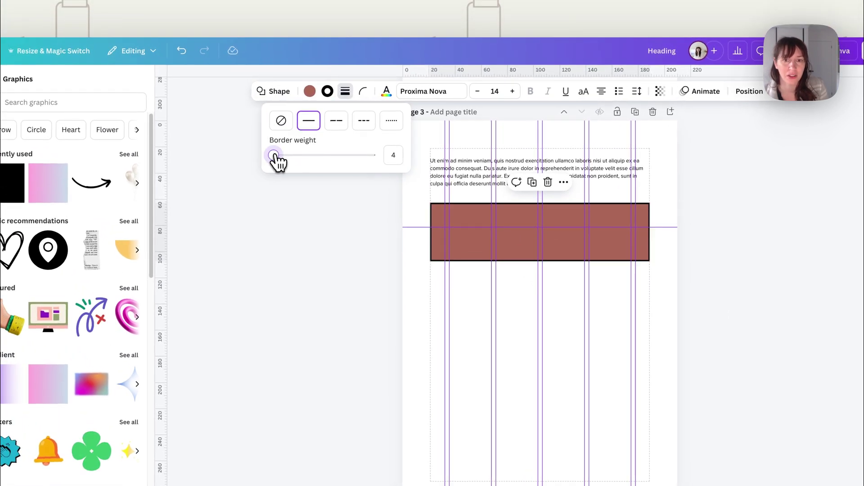
left_click_drag(274, 154, 271, 156)
left_click(309, 91)
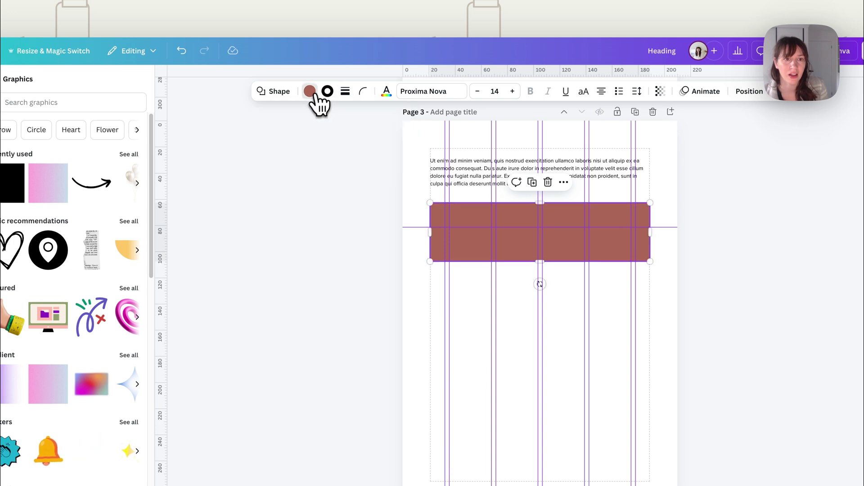
left_click(794, 153)
left_click(652, 276)
left_click_drag(535, 210, 531, 198)
left_click(634, 276)
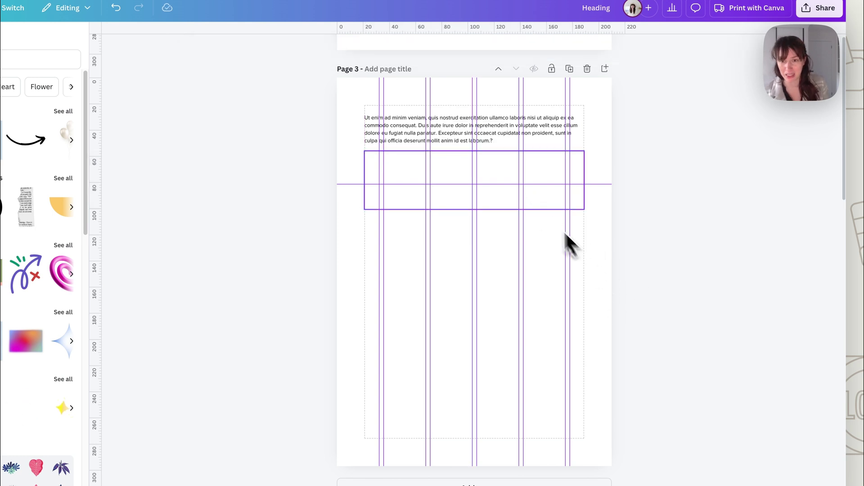
Step: Duplicate the answer box and shrink the copies into small checkbox squares
left_click_drag(528, 205, 529, 273, "alt")
left_click_drag(582, 278, 386, 308)
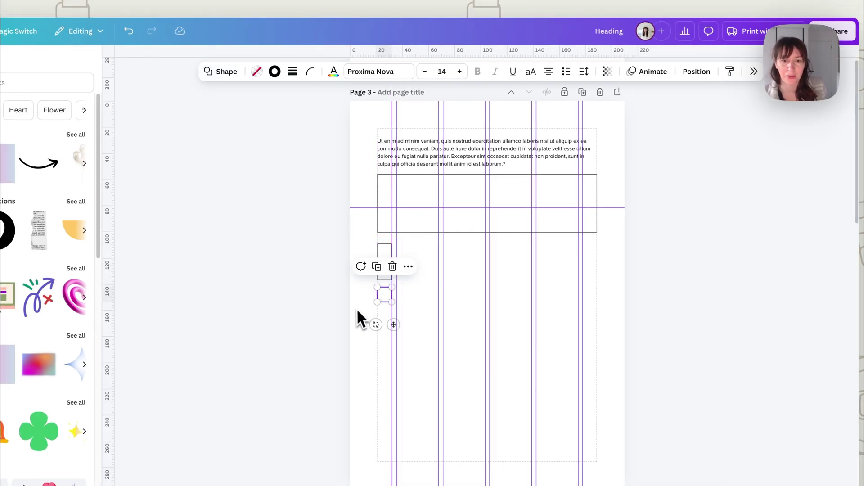
left_click(359, 268)
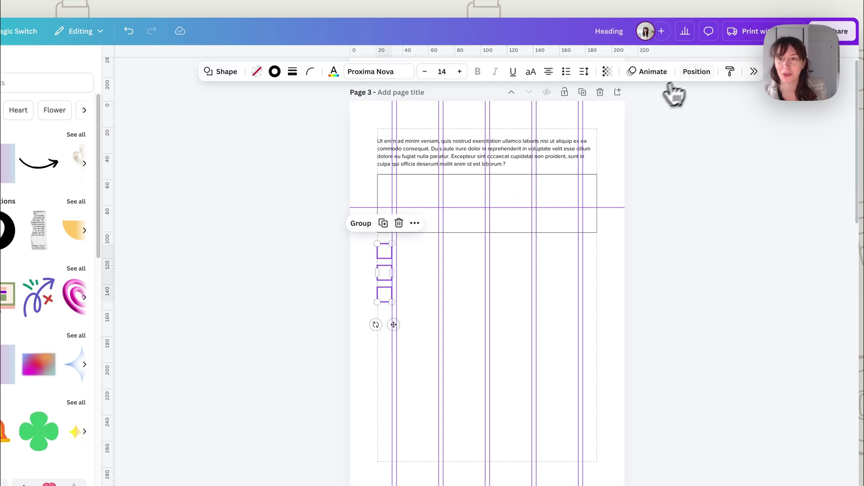
left_click(696, 72)
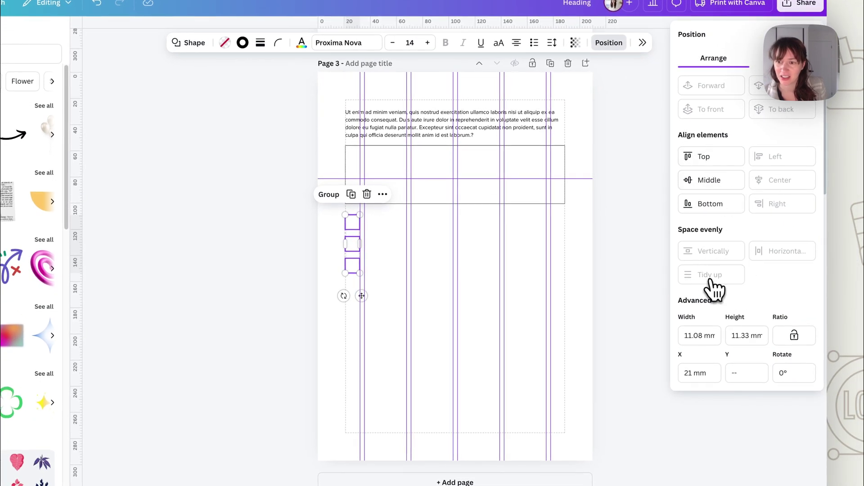
left_click(629, 278)
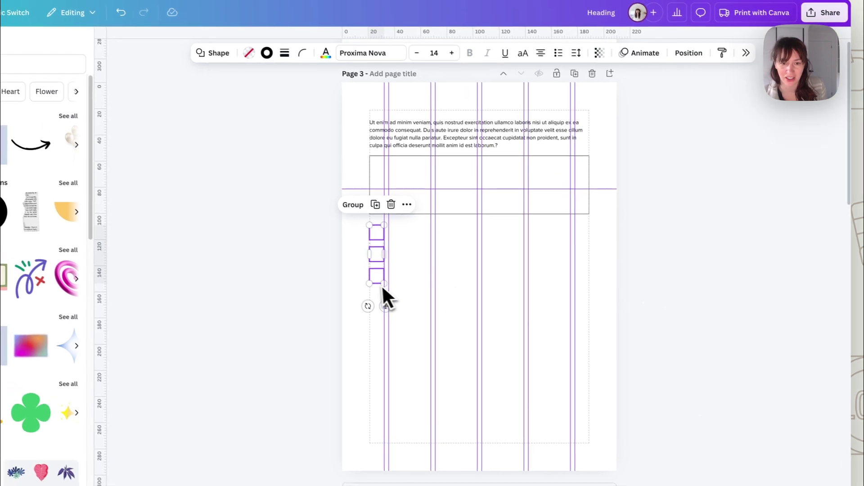
left_click(382, 300)
Step: Space the three checkboxes evenly and shift the group to the left margin at X 21 mm
left_click(350, 269)
left_click_drag(382, 285, 387, 293)
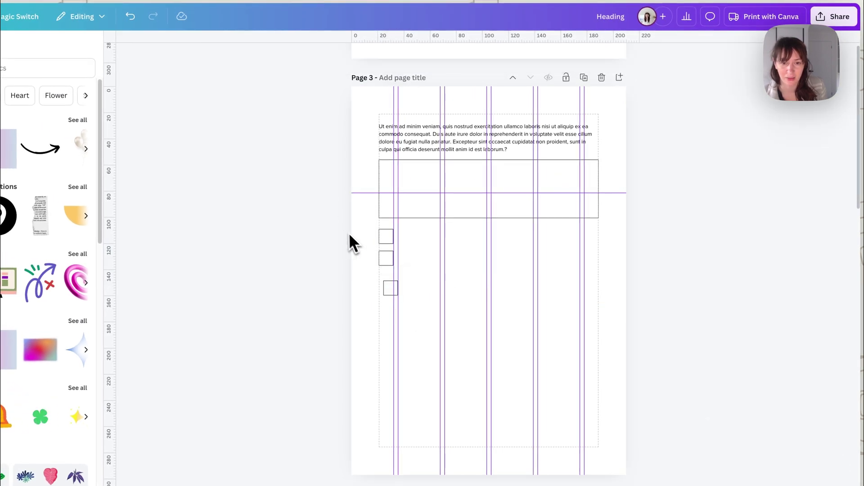
left_click_drag(347, 234, 399, 289)
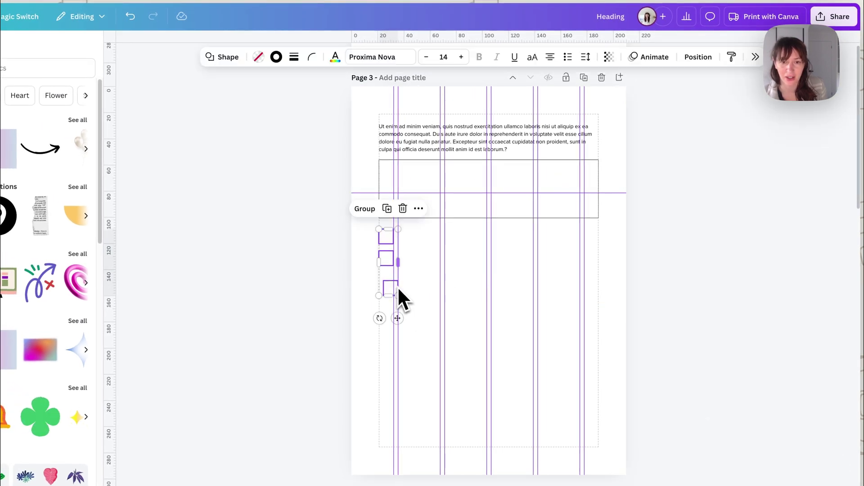
left_click(698, 56)
left_click(730, 303)
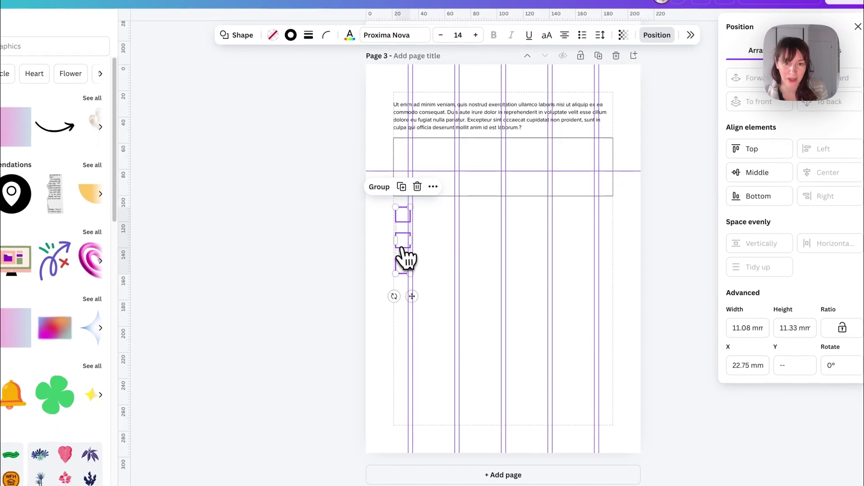
left_click_drag(412, 297, 411, 299)
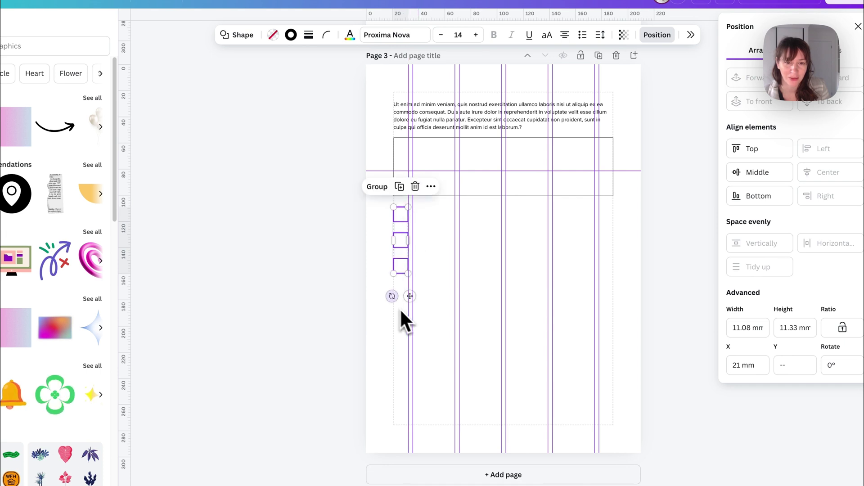
left_click(338, 251)
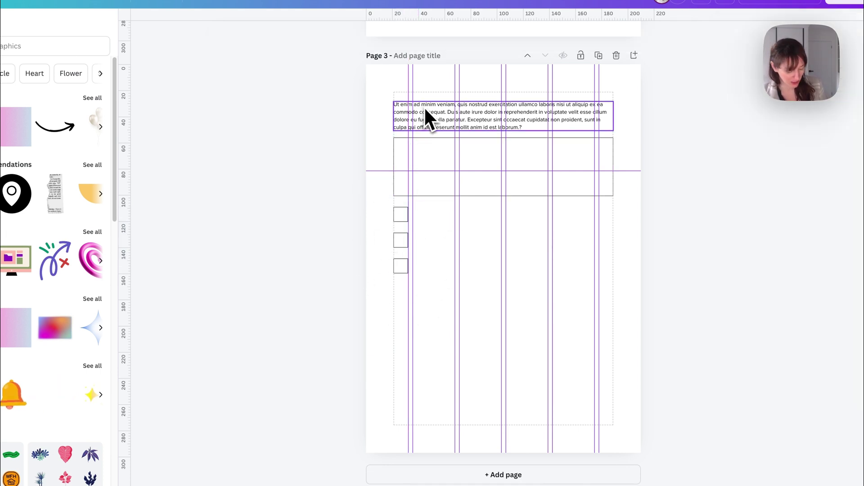
Step: Copy the paragraph beside the first checkbox and trim it to a short first-sentence question
left_click_drag(424, 107, 446, 214)
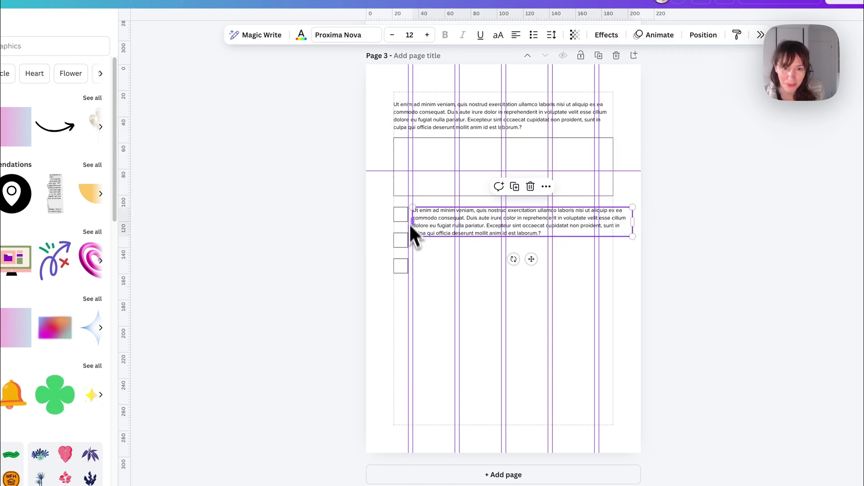
double_click(589, 228)
left_click_drag(554, 234, 464, 218)
key("BackSpace")
left_click(638, 295)
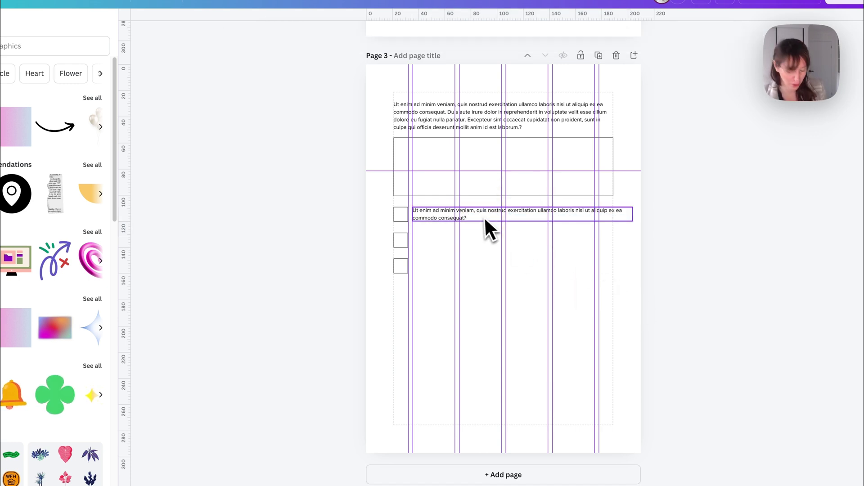
left_click(481, 218)
Step: Duplicate the question line beside the other checkboxes and match their widths and alignment
left_click_drag(481, 220, 482, 266)
left_click_drag(632, 267, 613, 215)
left_click(614, 245)
left_click(587, 207)
left_click_drag(474, 214, 477, 215)
left_click(653, 302)
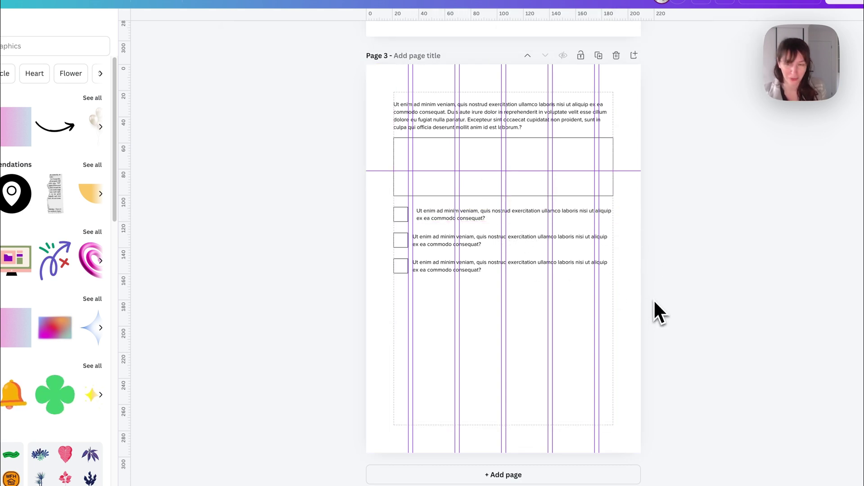
key("ctrl+z")
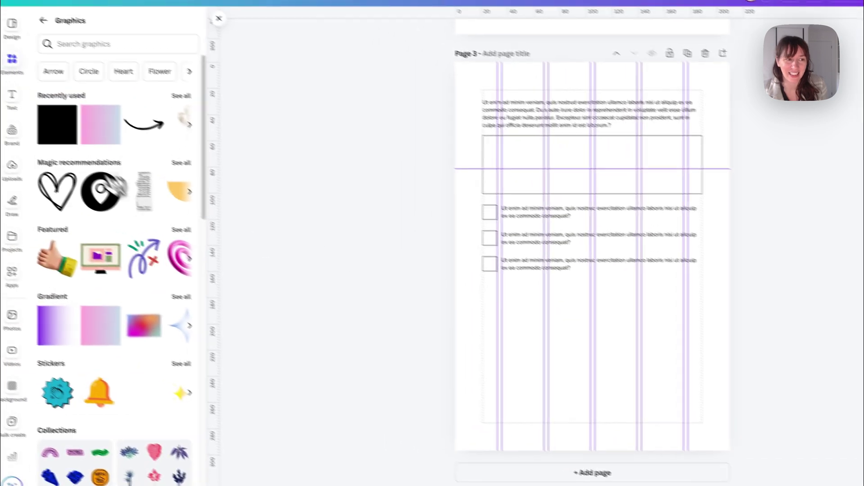
Step: Shape a square below the checklist into a wide button bar labelled 'GET THIS NOW'
left_click(110, 152)
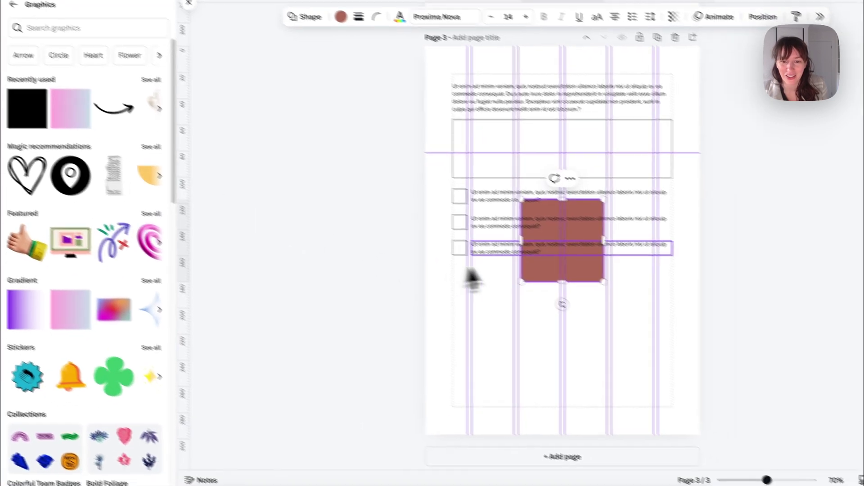
left_click_drag(649, 304, 640, 369)
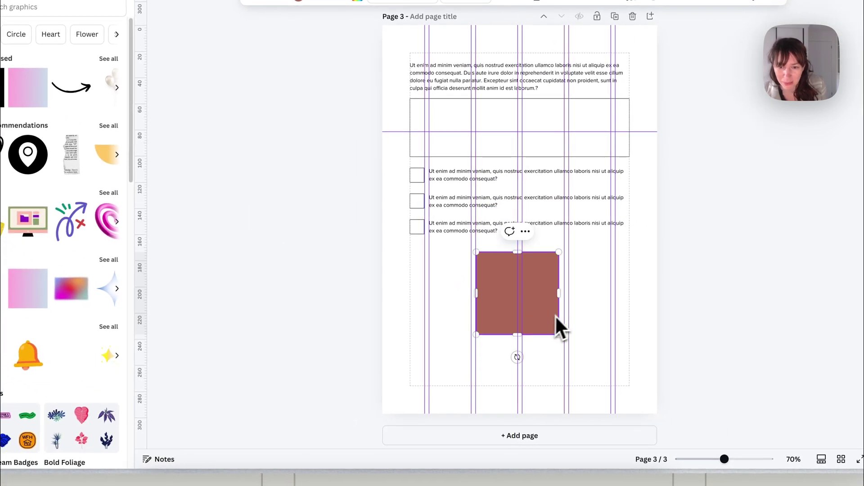
left_click_drag(558, 294, 563, 295)
left_click_drag(512, 334, 518, 270)
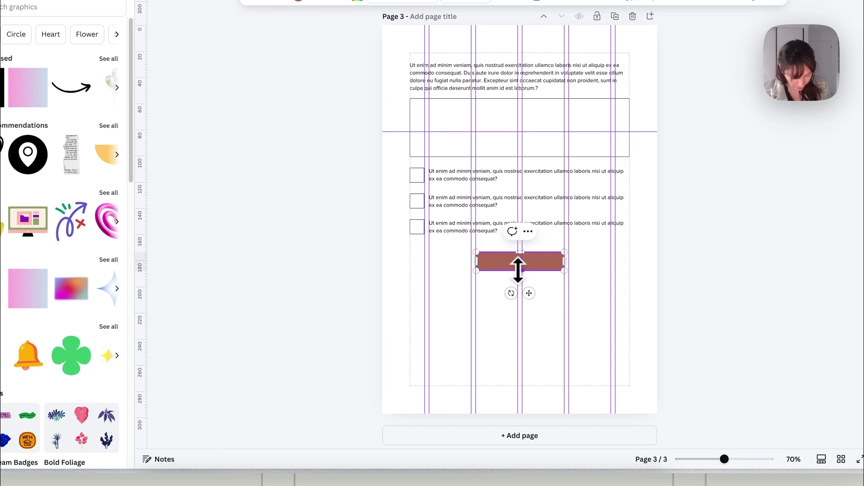
type("GET THIS NO")
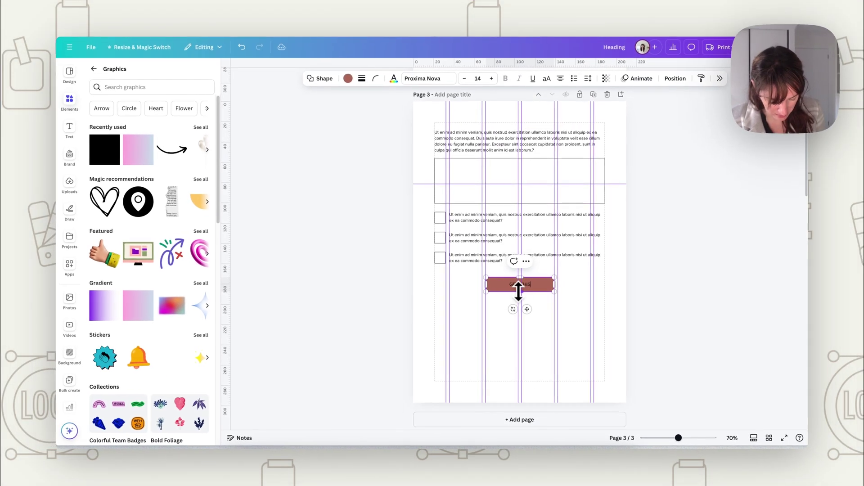
type("W")
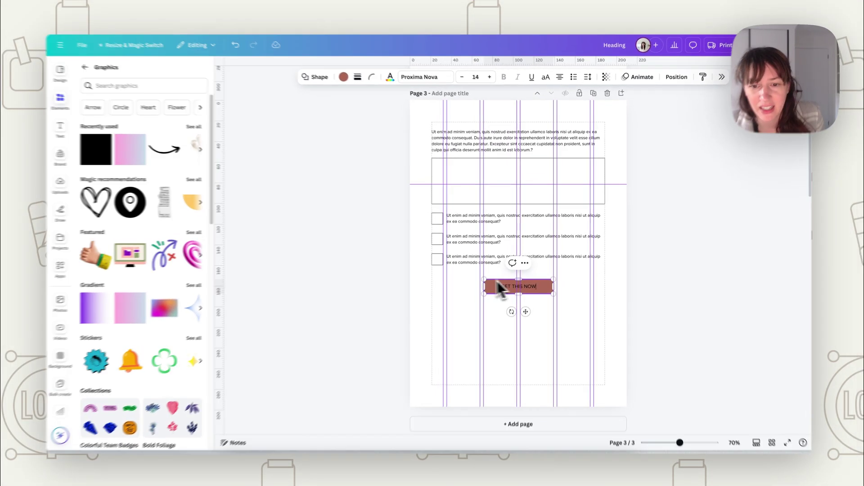
left_click(551, 311)
left_click(534, 282)
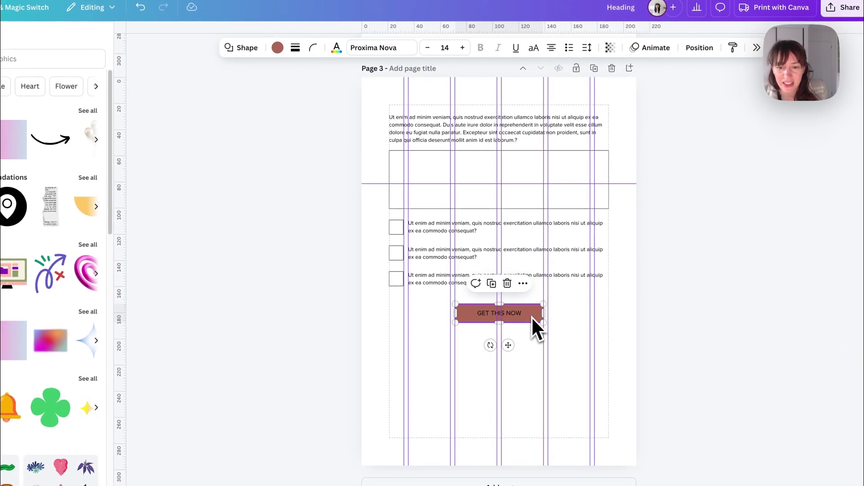
Step: Link the button label to http:mysite.com and remove its underline
double_click(520, 315)
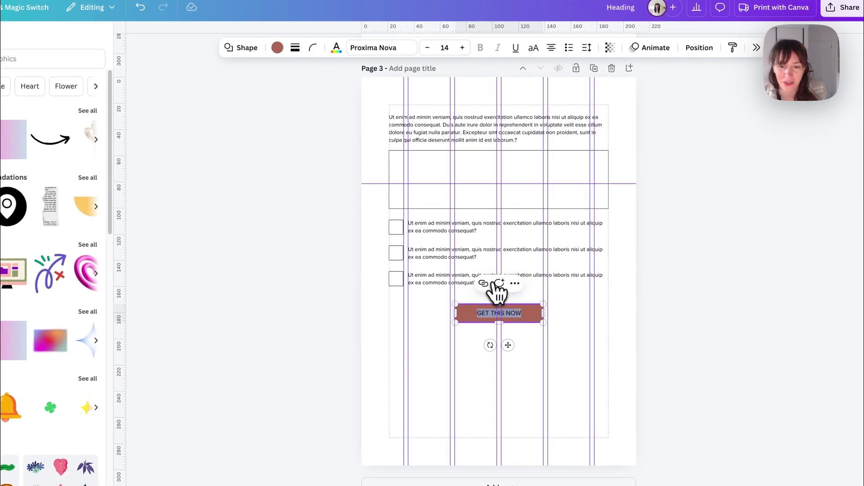
left_click(483, 284)
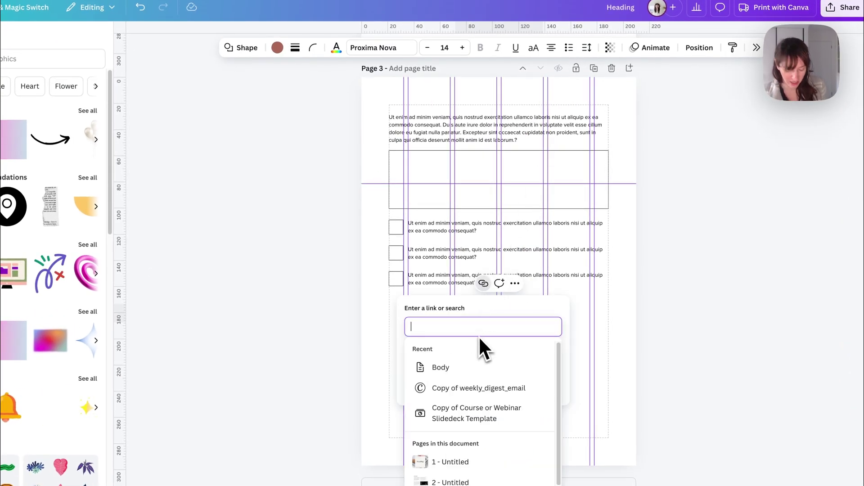
type("http:mys")
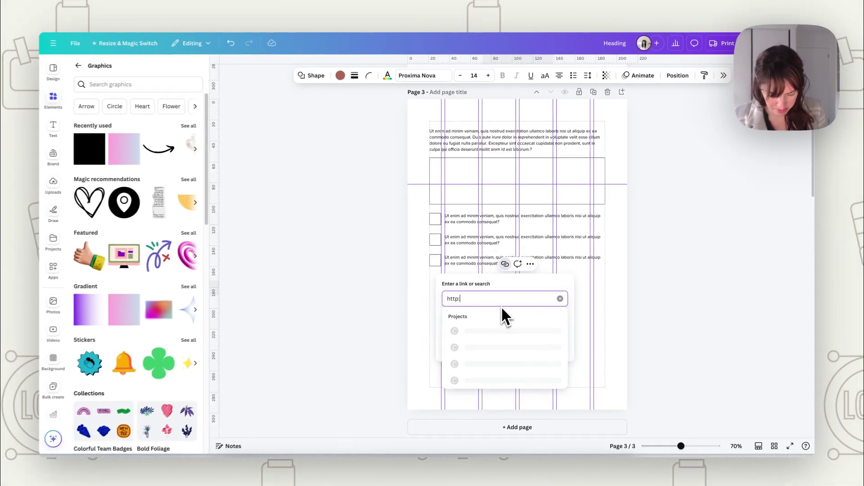
type("ite.c")
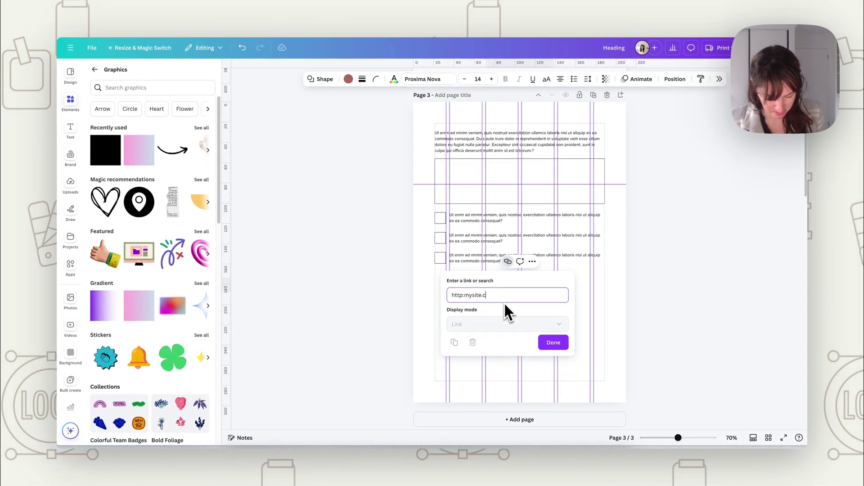
type("om")
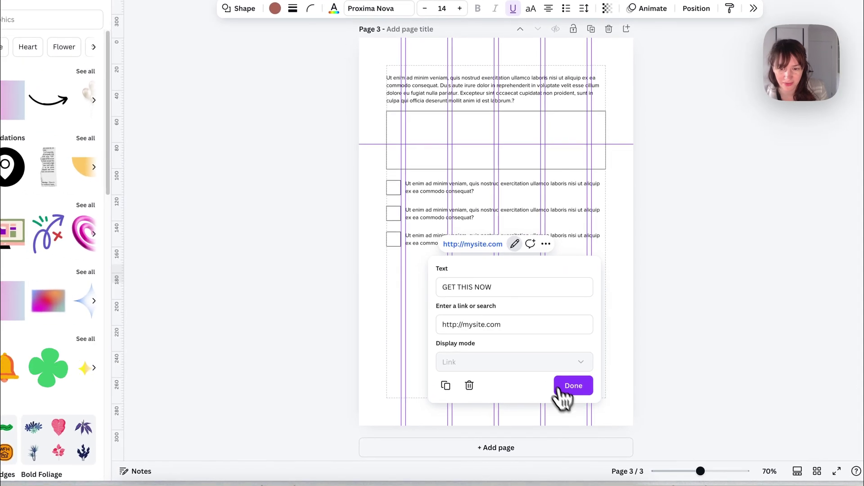
left_click(547, 344)
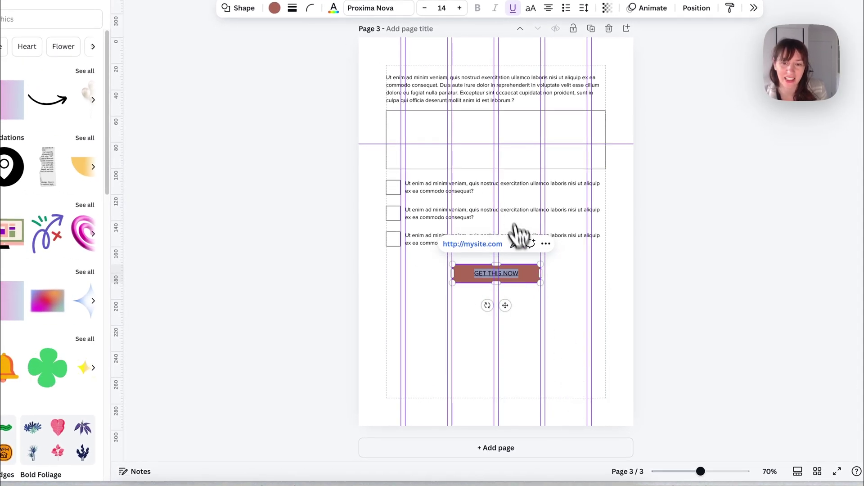
left_click(513, 8)
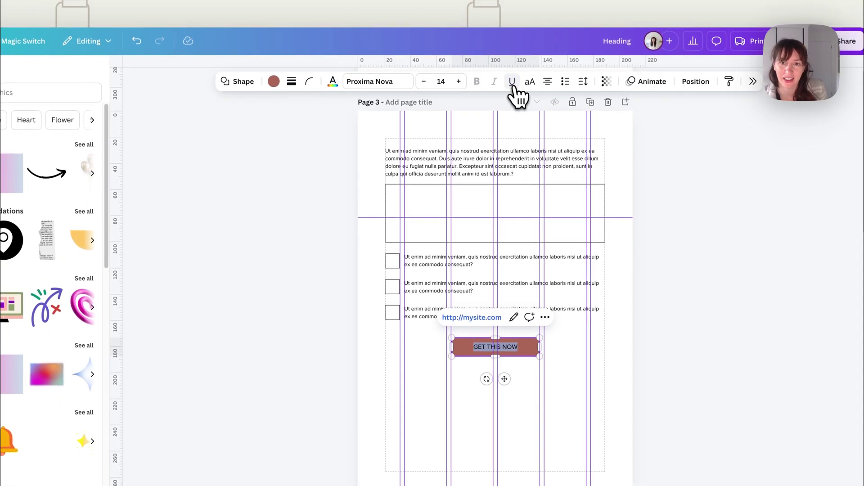
left_click(532, 389)
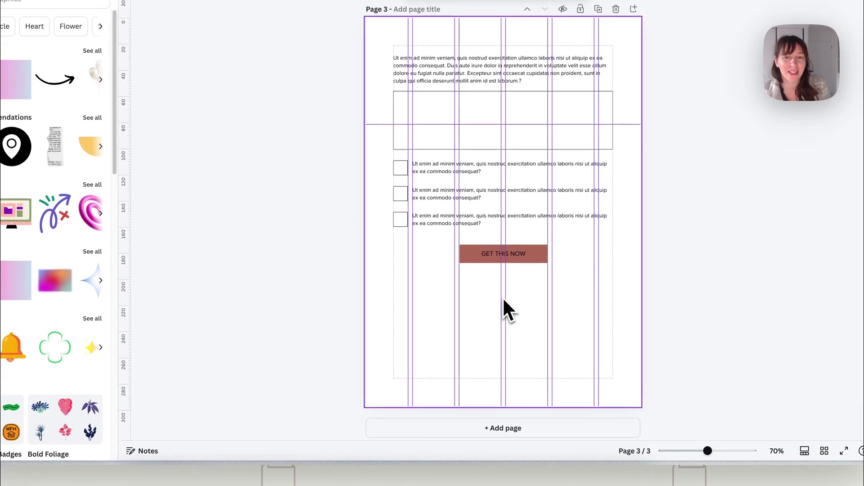
scroll(503, 299, "up", 15)
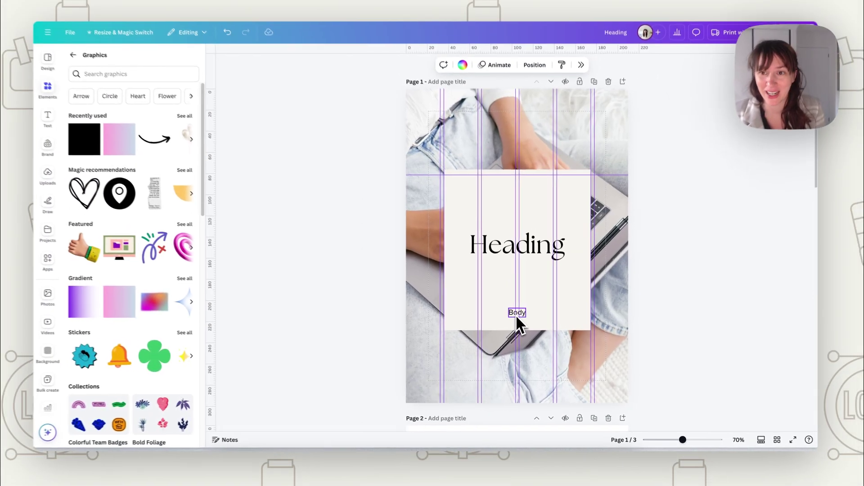
scroll(492, 328, "down", 5)
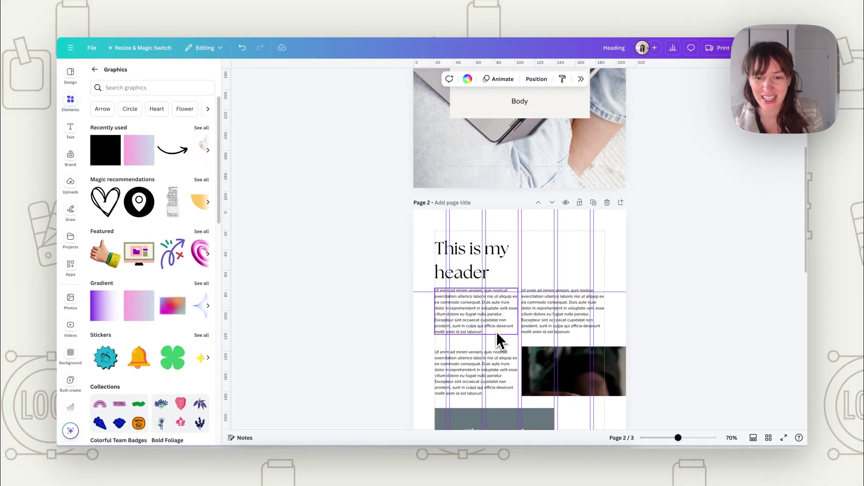
scroll(496, 335, "down", 3)
scroll(549, 281, "down", 2)
scroll(555, 271, "down", 5)
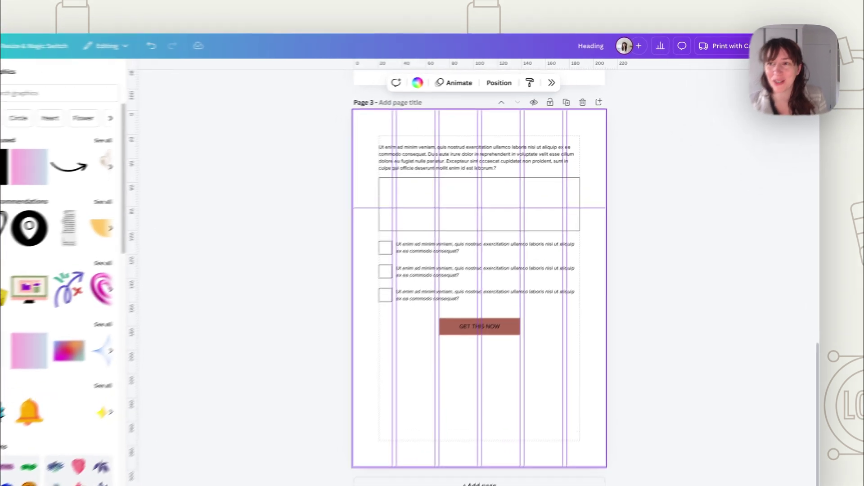
Step: Open the Share menu's Download settings and pick PDF Standard as the file type
left_click(765, 48)
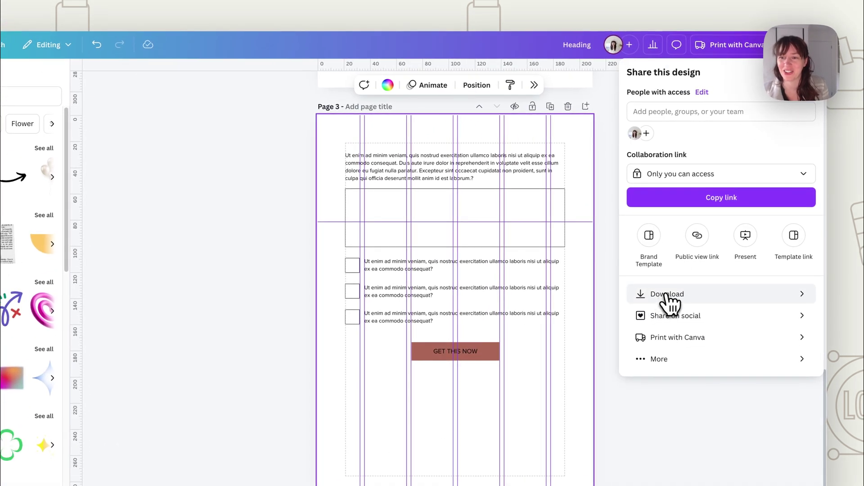
left_click(668, 297)
left_click(722, 114)
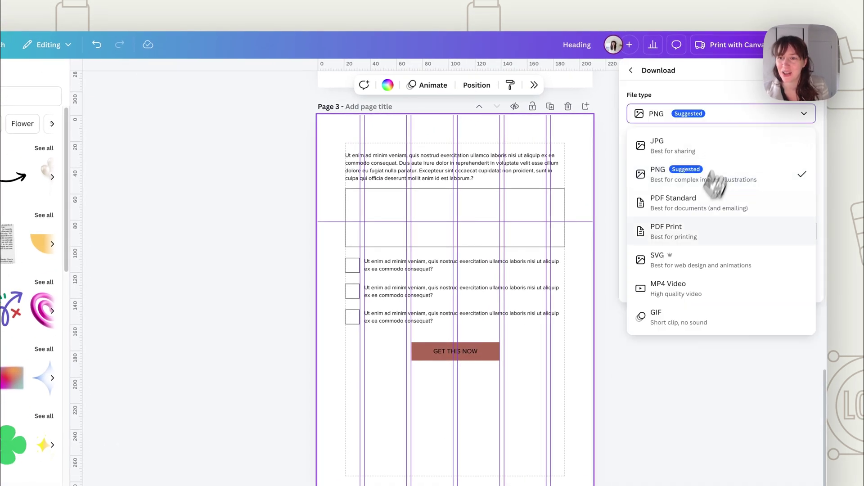
left_click(682, 208)
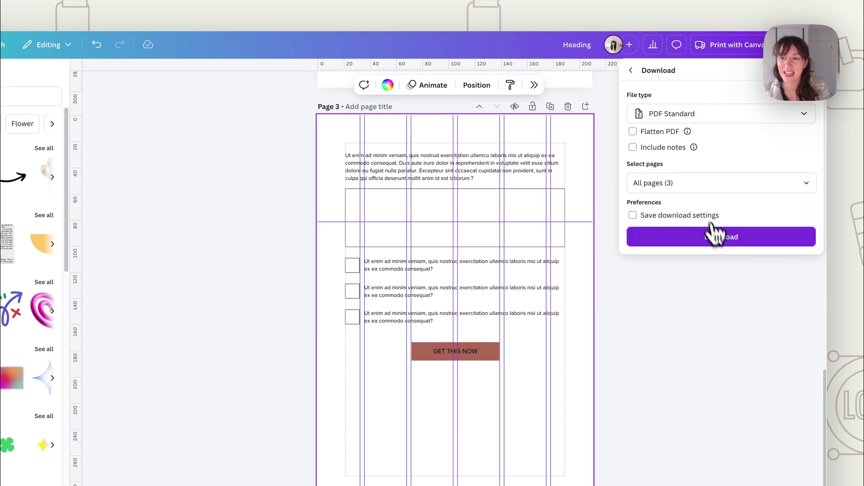